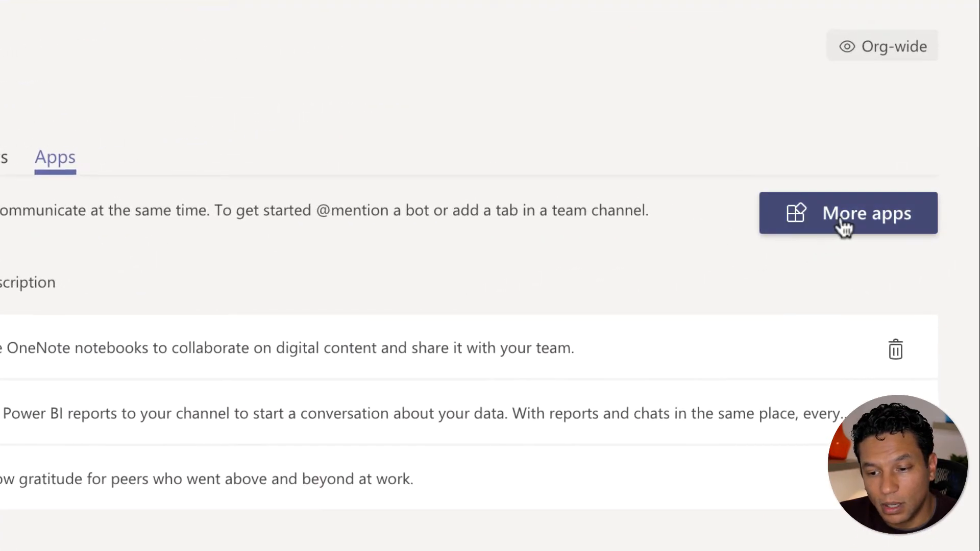
Find the Incoming Webhook app among the available apps and start adding it to a team.
click(843, 227)
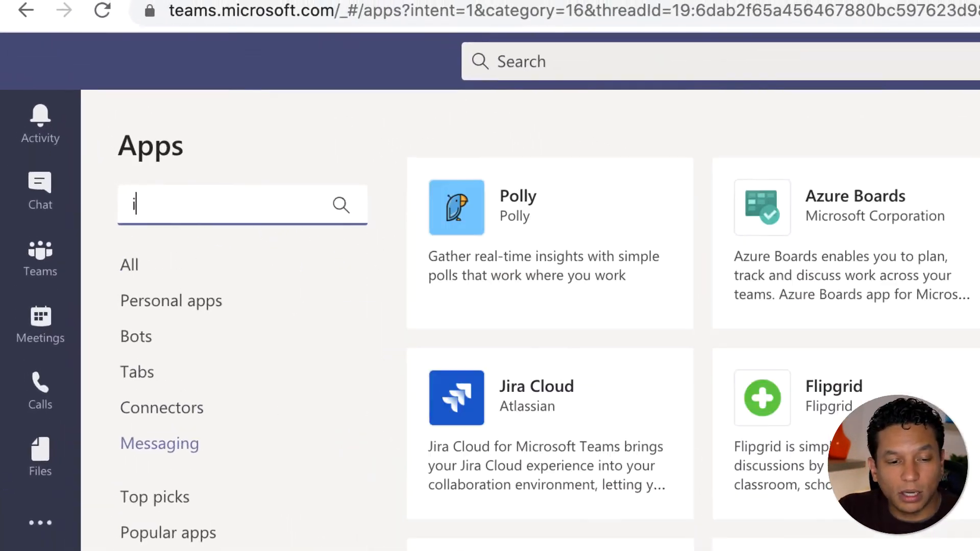
text(incom)
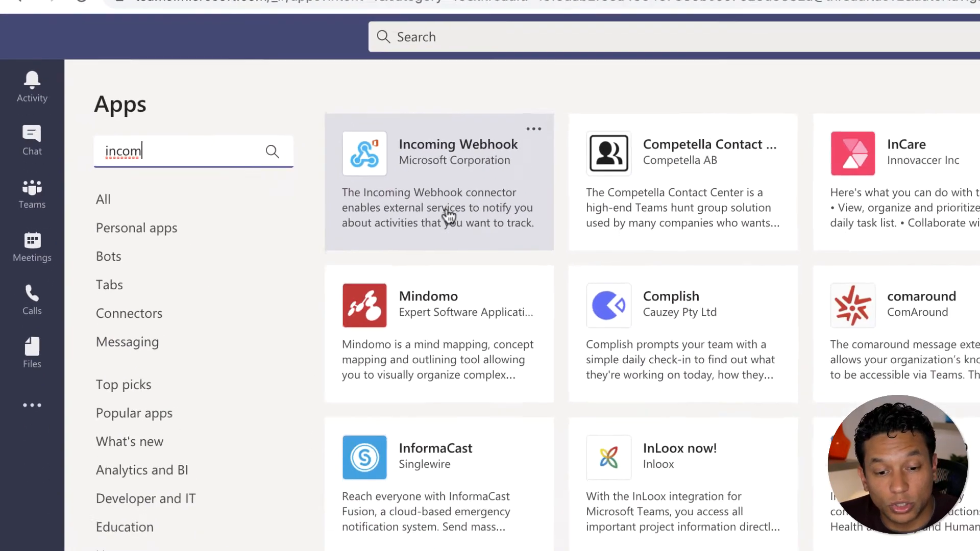
click(574, 300)
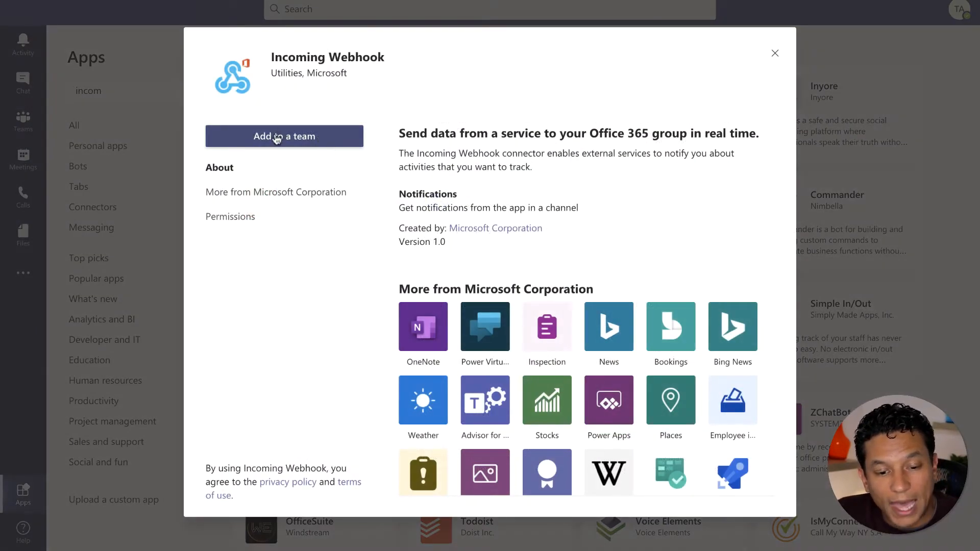
click(276, 137)
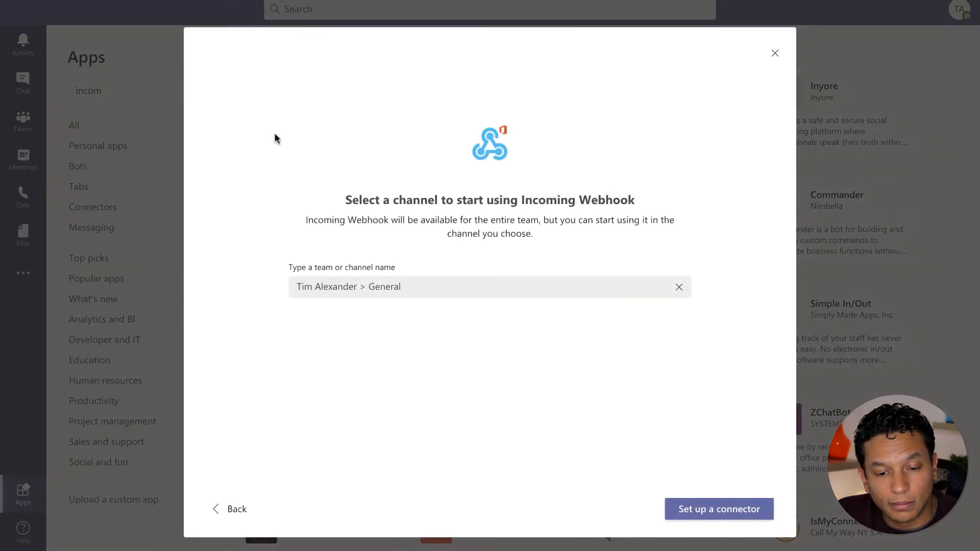
Replace the preselected channel with Demo Workshop Event and start setting up the connector.
click(680, 287)
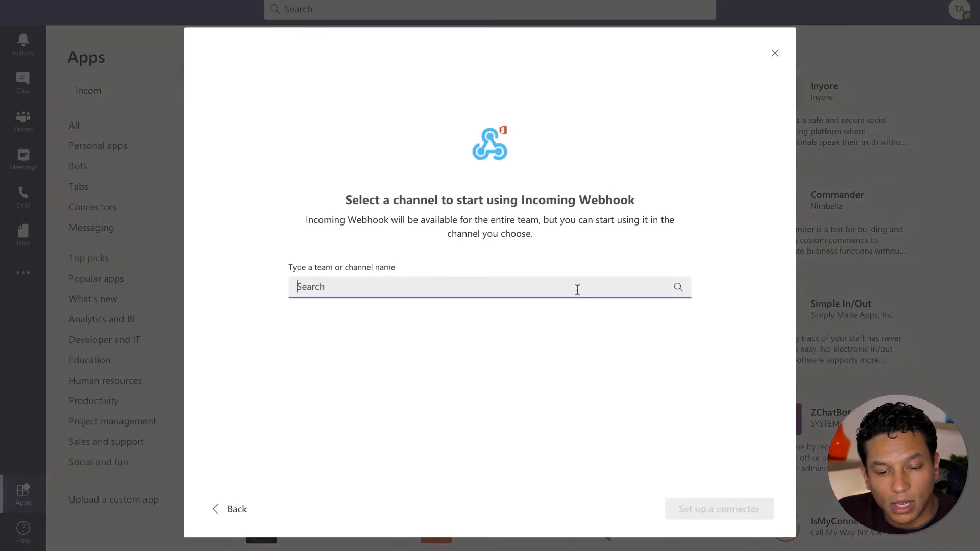
text(Dem)
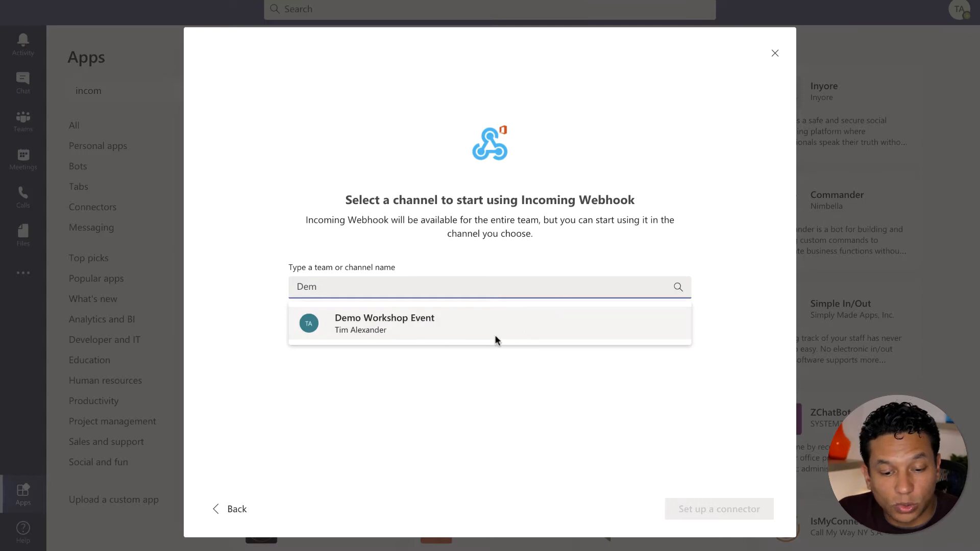
click(467, 332)
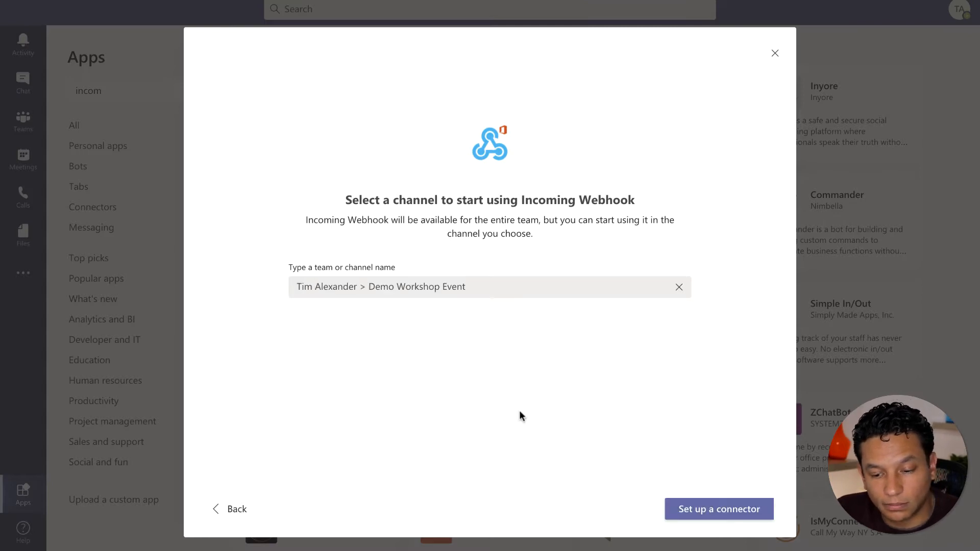
click(681, 511)
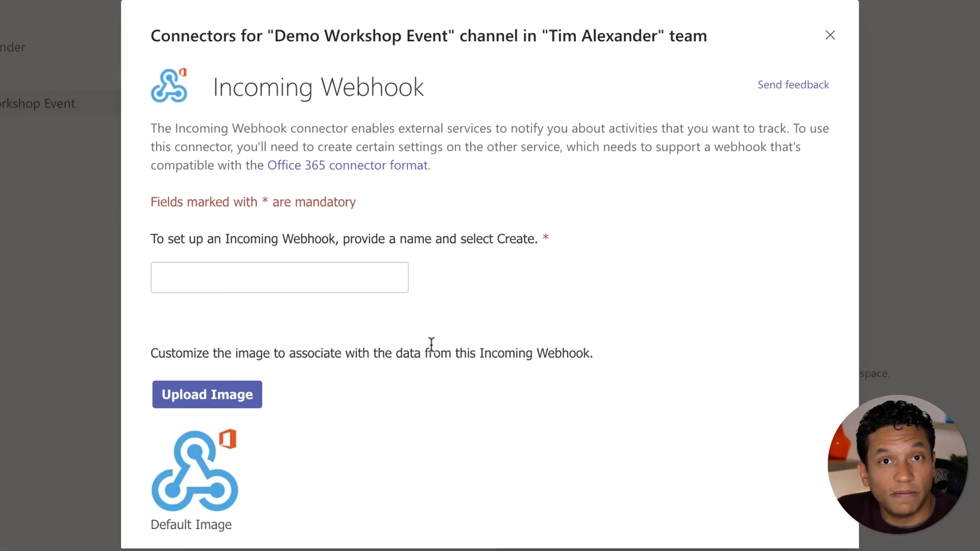
Name the incoming webhook "Splash Guest Activity" and create it with the default image.
click(254, 278)
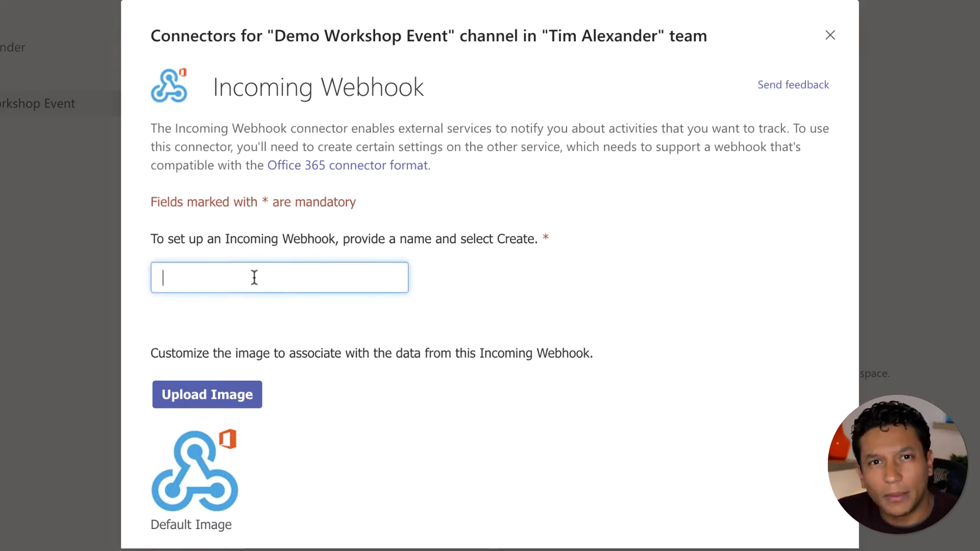
text(Splash)
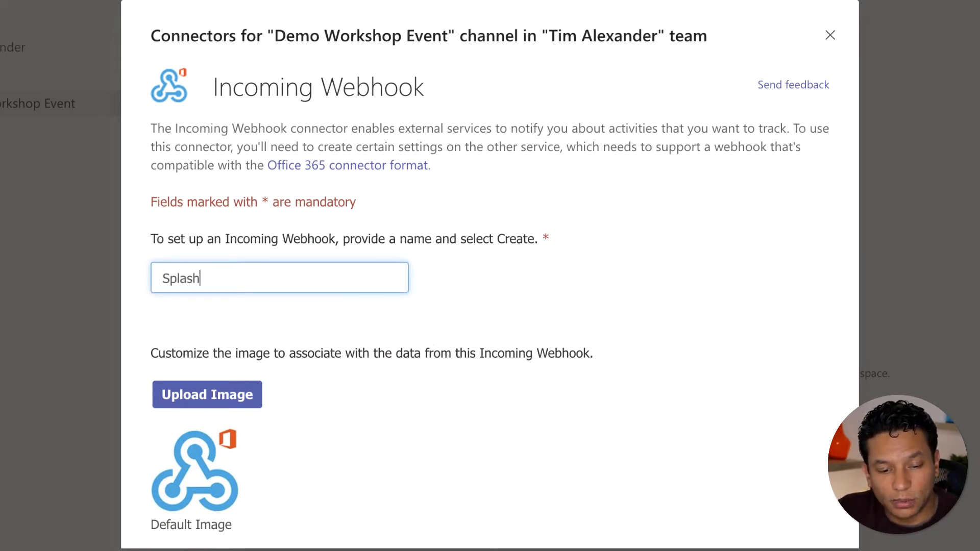
text( Guest Av)
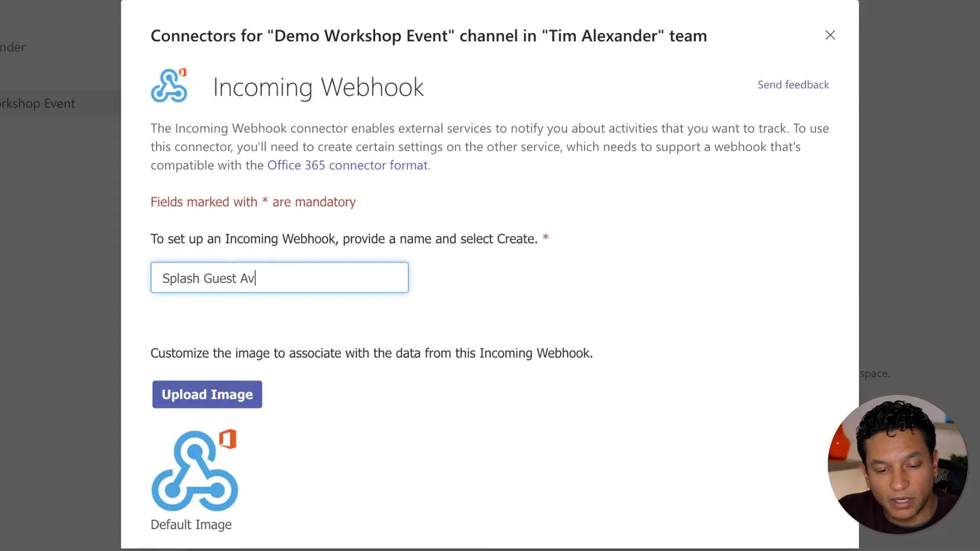
key(BackSpace)
text(ctivity)
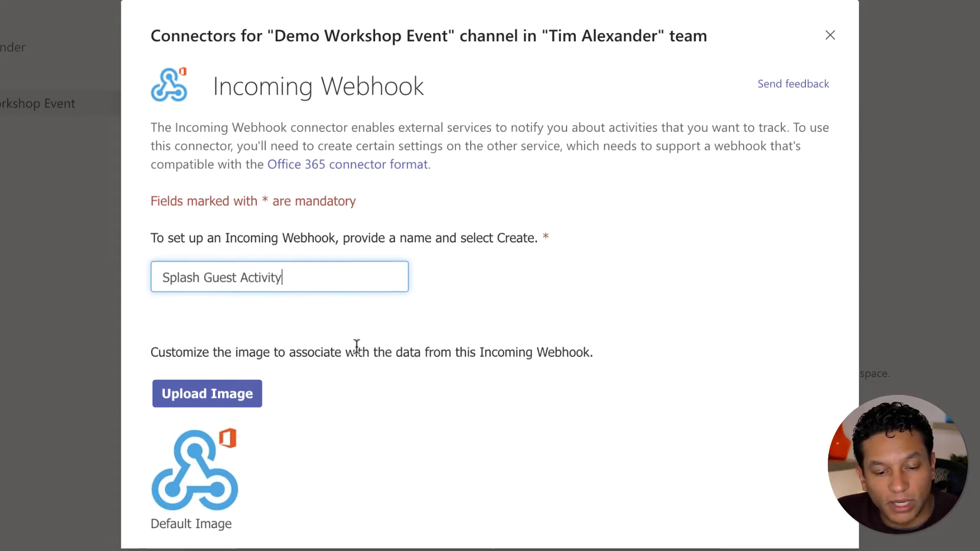
scroll(356, 345, down, 3)
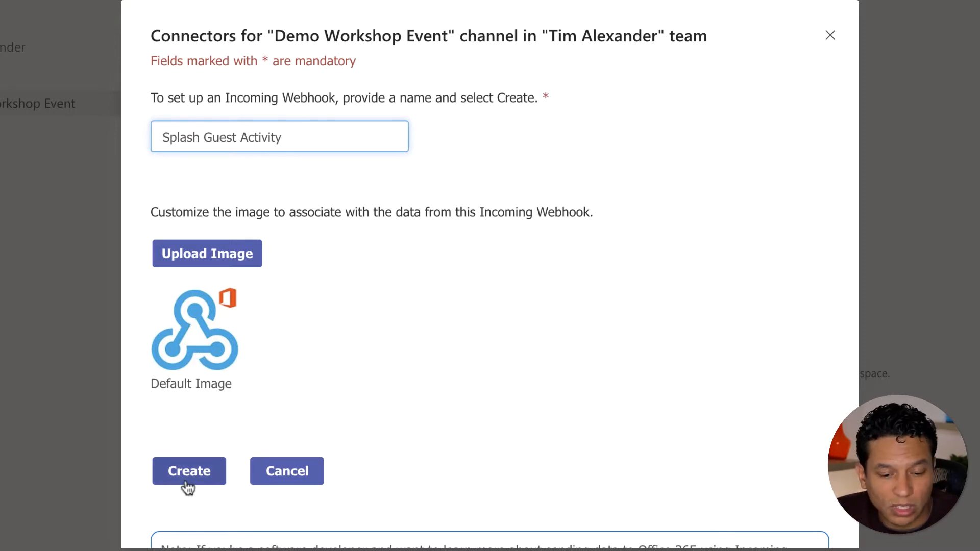
scroll(184, 480, down, 1)
click(182, 430)
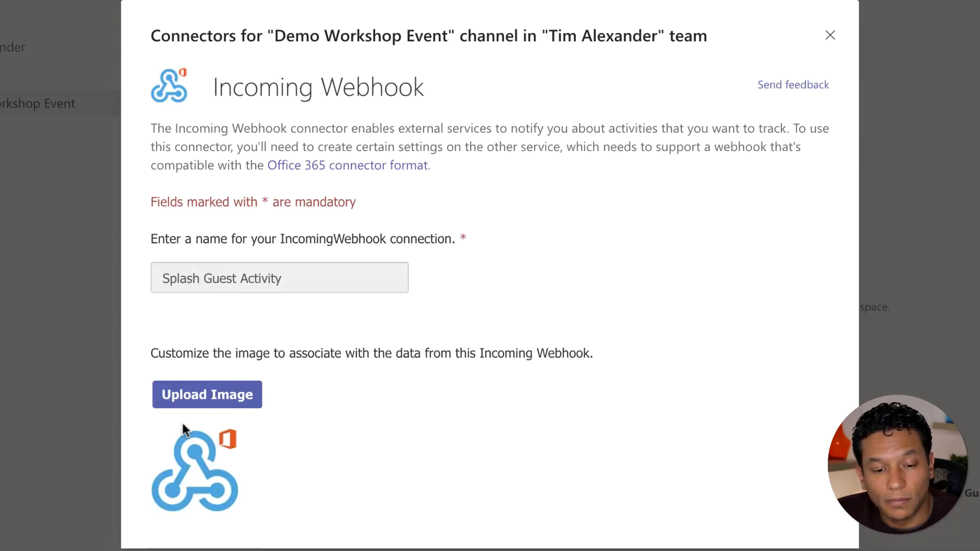
Copy the generated webhook URL to the clipboard and finish the connector setup.
scroll(317, 464, down, 2)
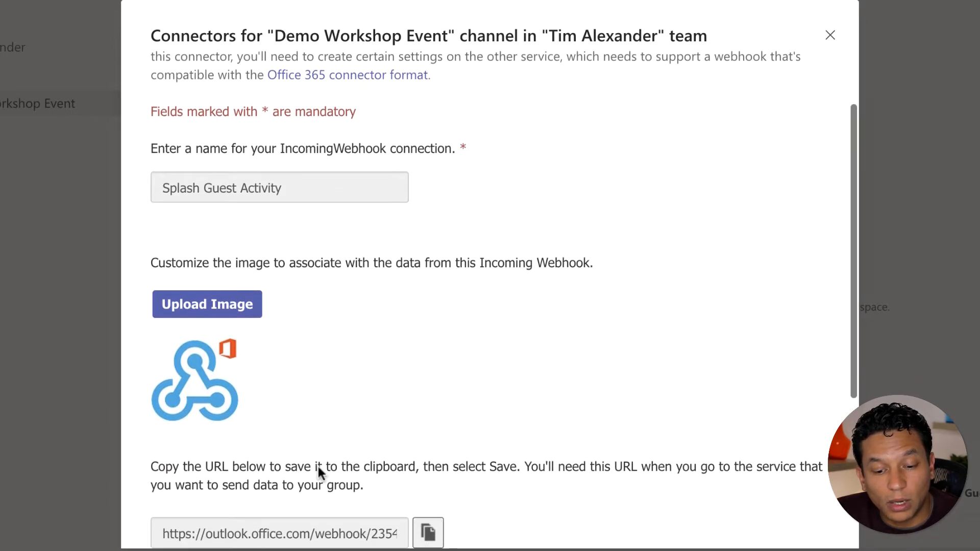
scroll(317, 466, down, 3)
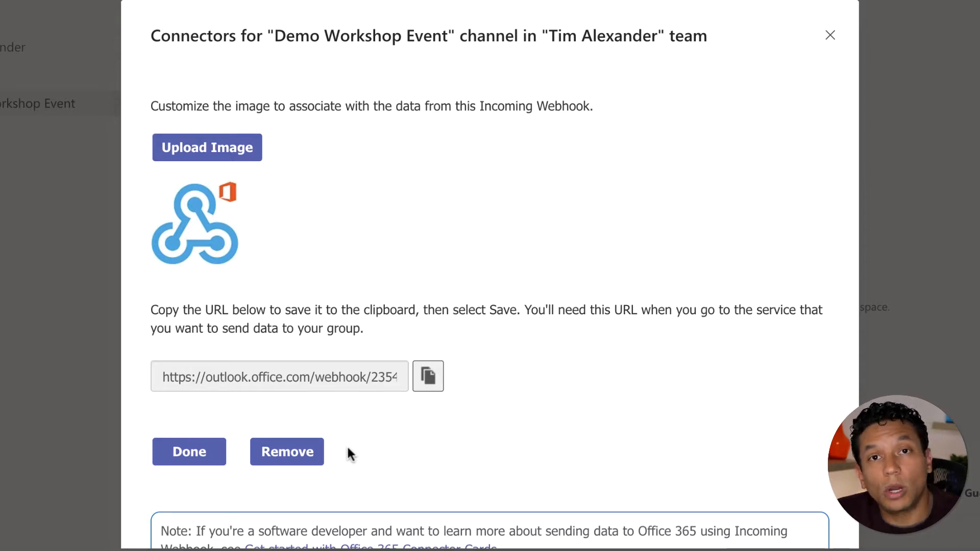
click(426, 381)
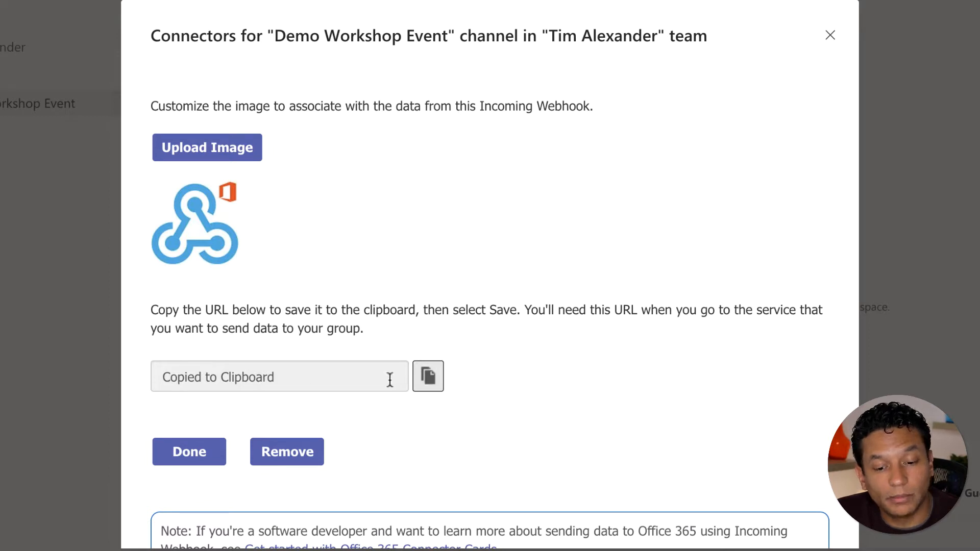
click(197, 460)
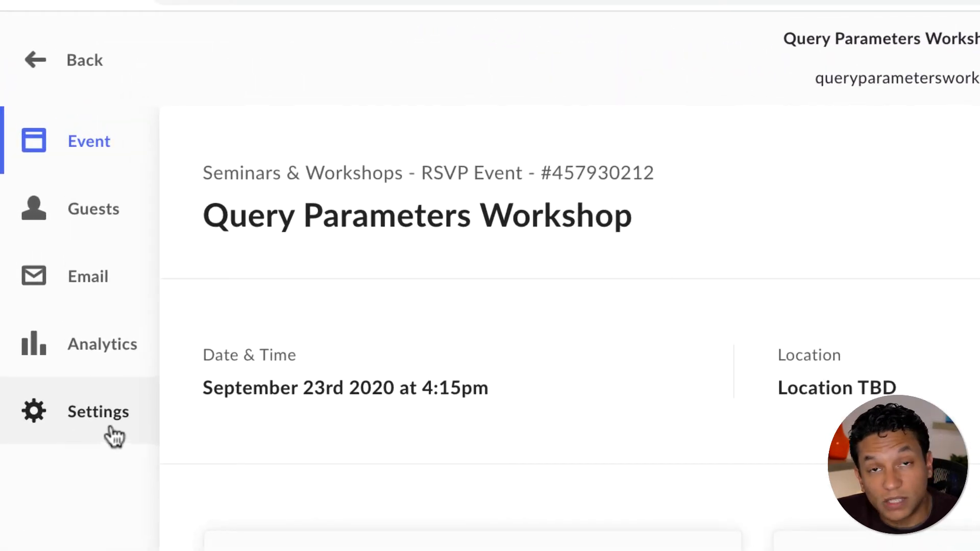
Switch to Splash and add a new HTTP Request integration in the Query Parameters Workshop event's integration settings.
click(110, 431)
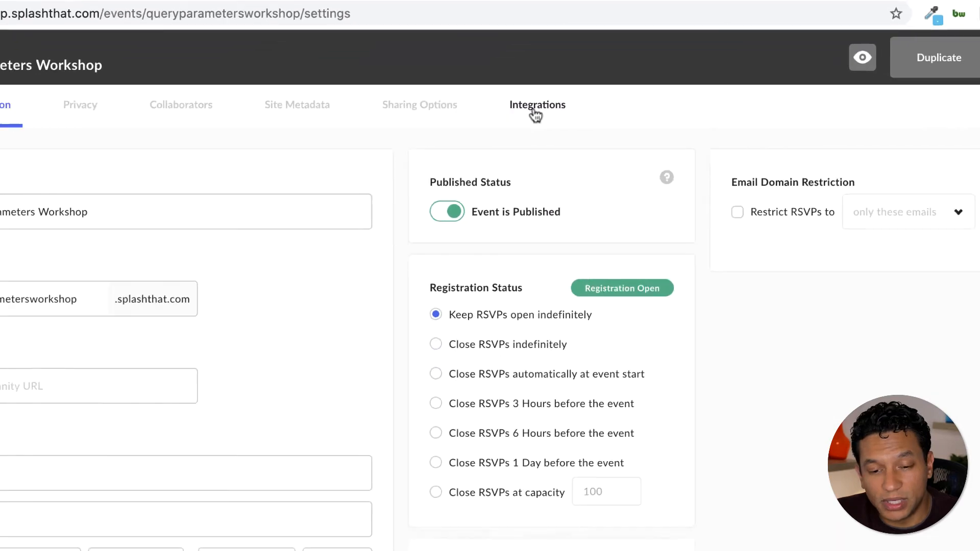
click(552, 207)
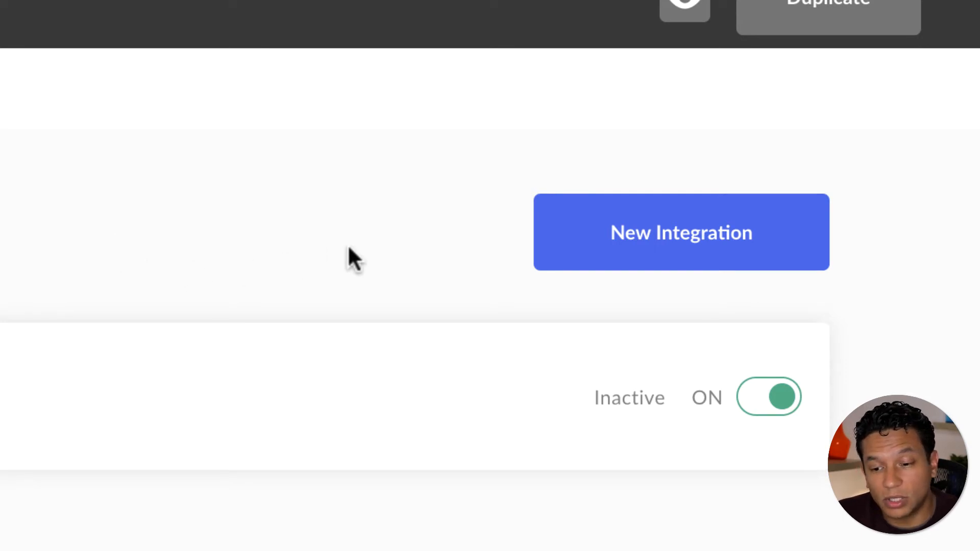
click(557, 246)
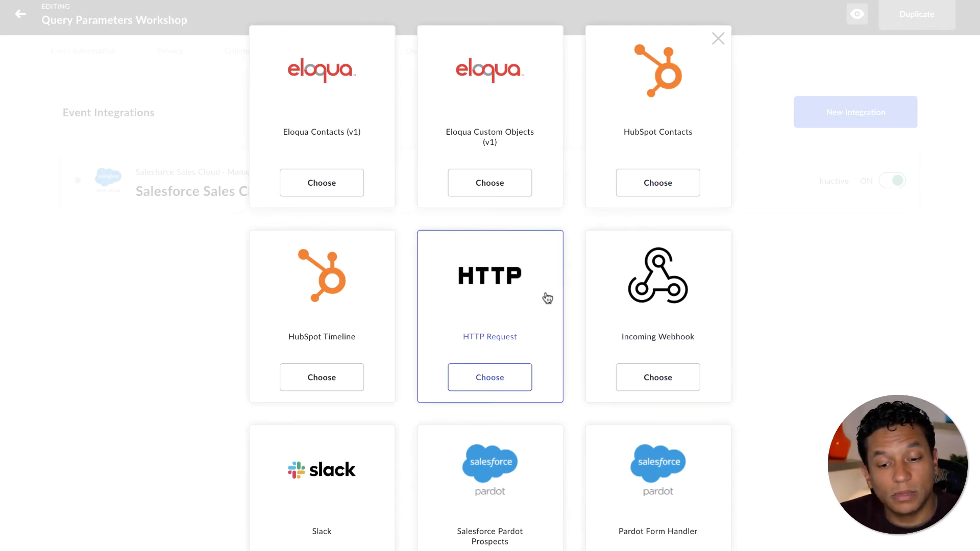
click(545, 293)
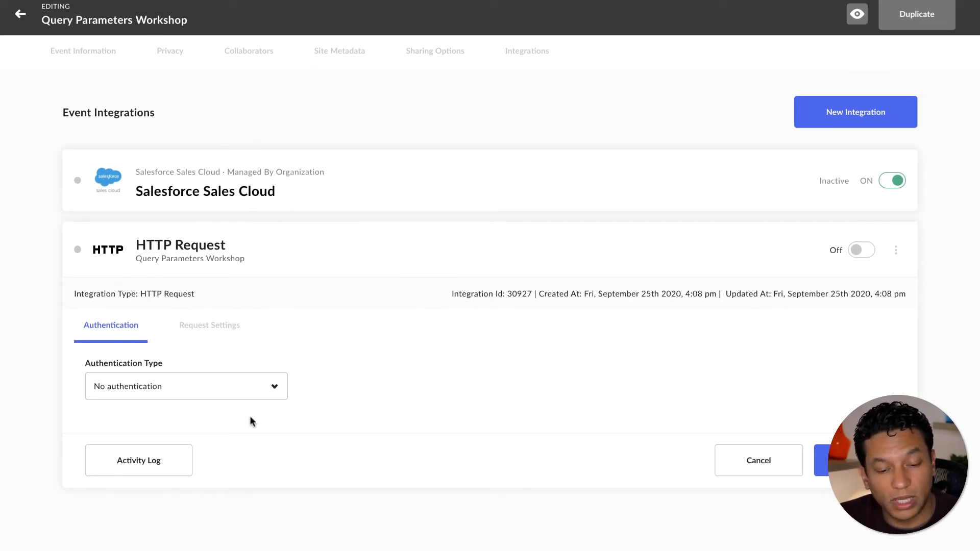
In the HTTP Request integration's request settings, set the integration name to "MS Teams Registration Updates".
click(213, 329)
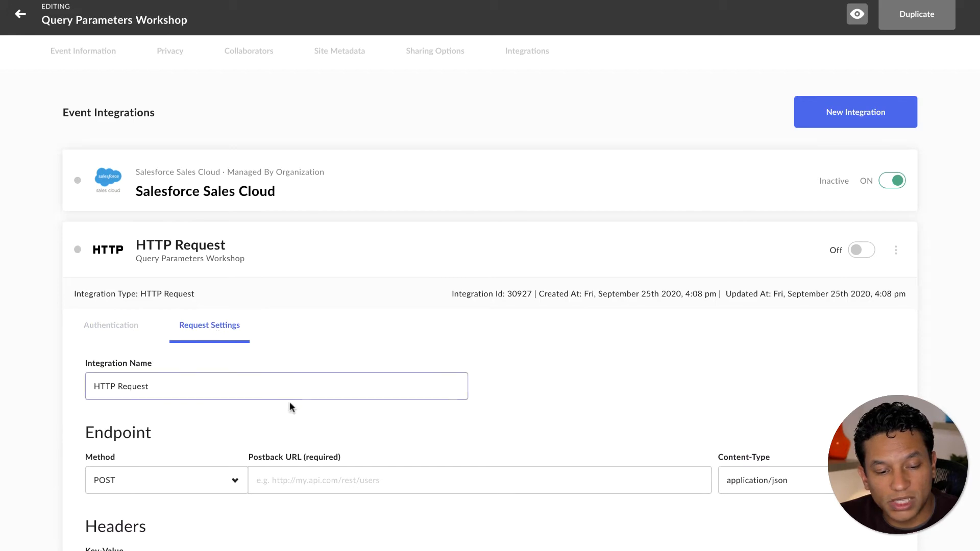
scroll(289, 403, down, 1)
scroll(289, 405, down, 2)
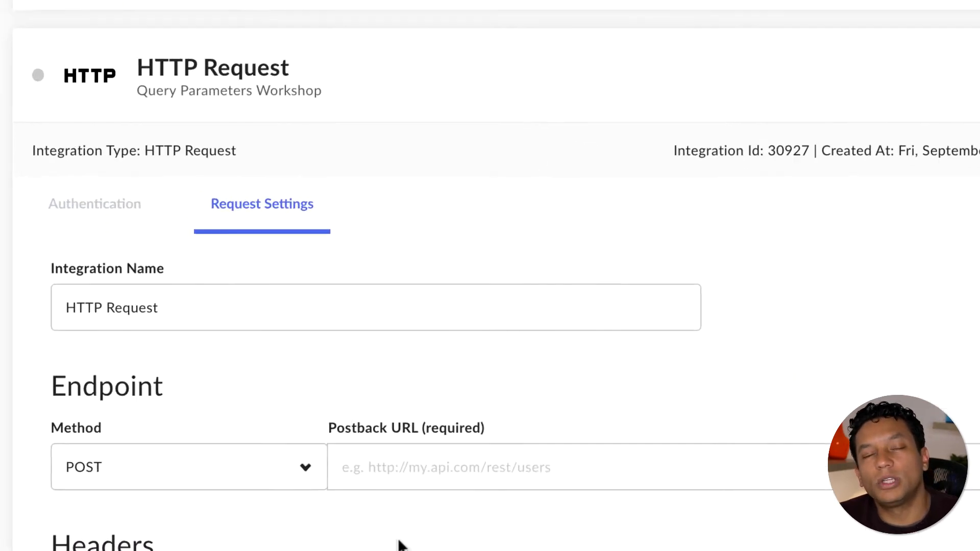
triple_click(245, 323)
text(MS T)
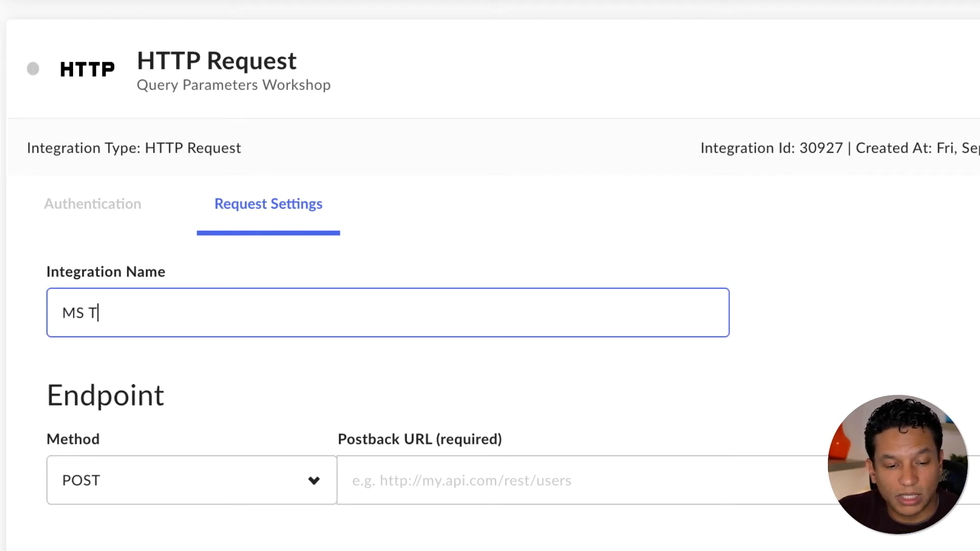
text(eams )
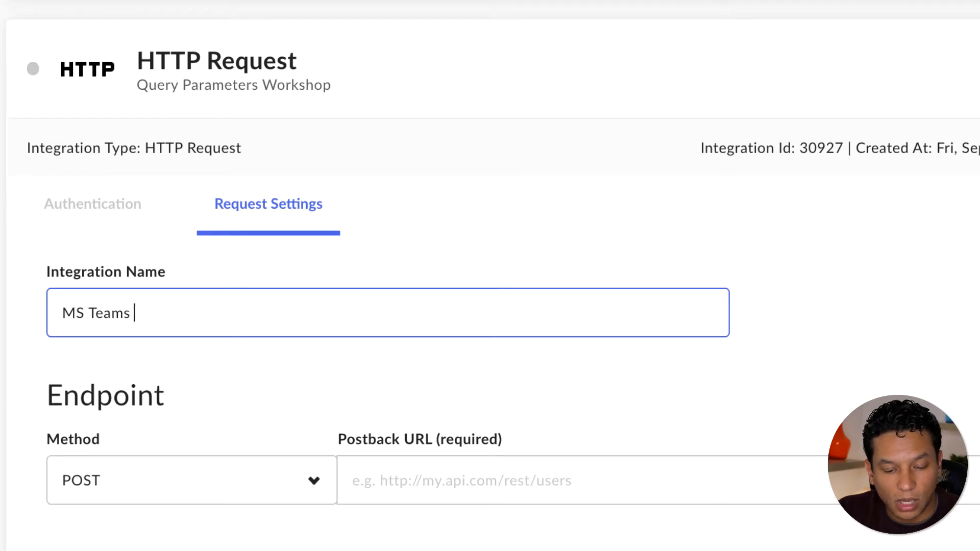
text(Registration U)
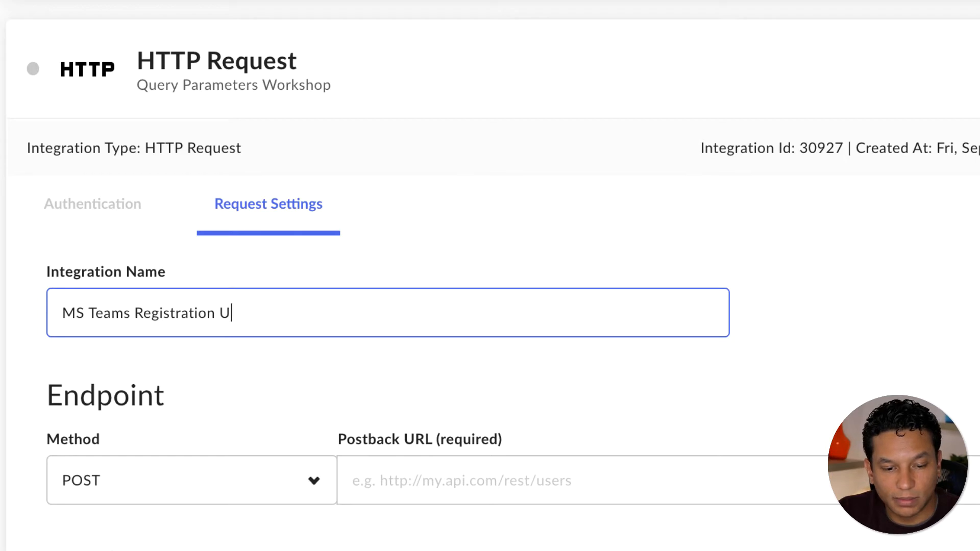
text(pdates)
Paste the copied Teams webhook URL as the endpoint's required Postback URL.
scroll(279, 250, down, 2)
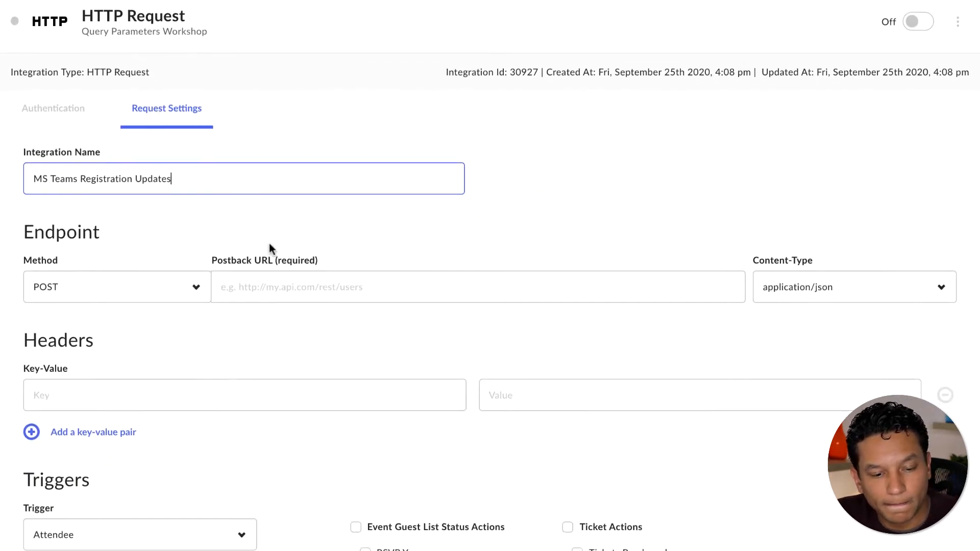
click(217, 227)
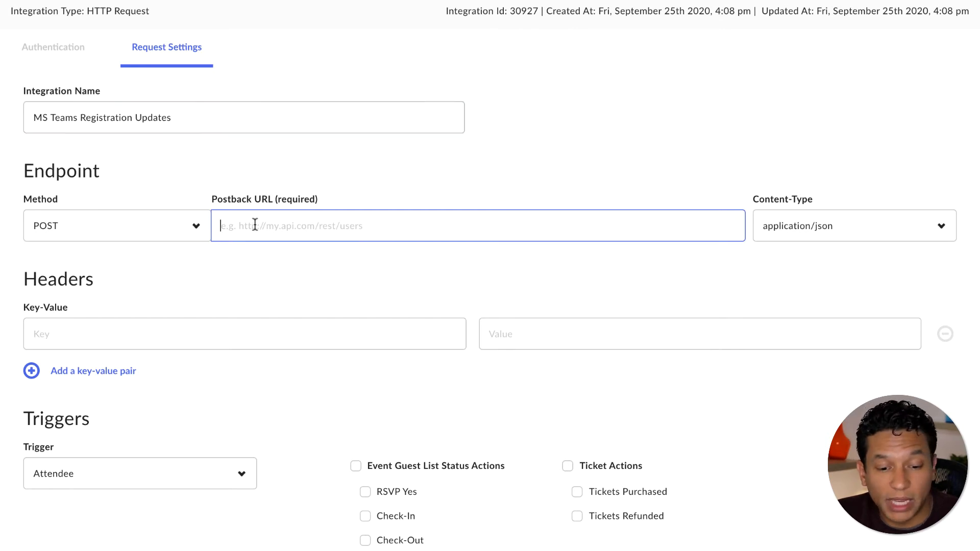
key(ctrl+v)
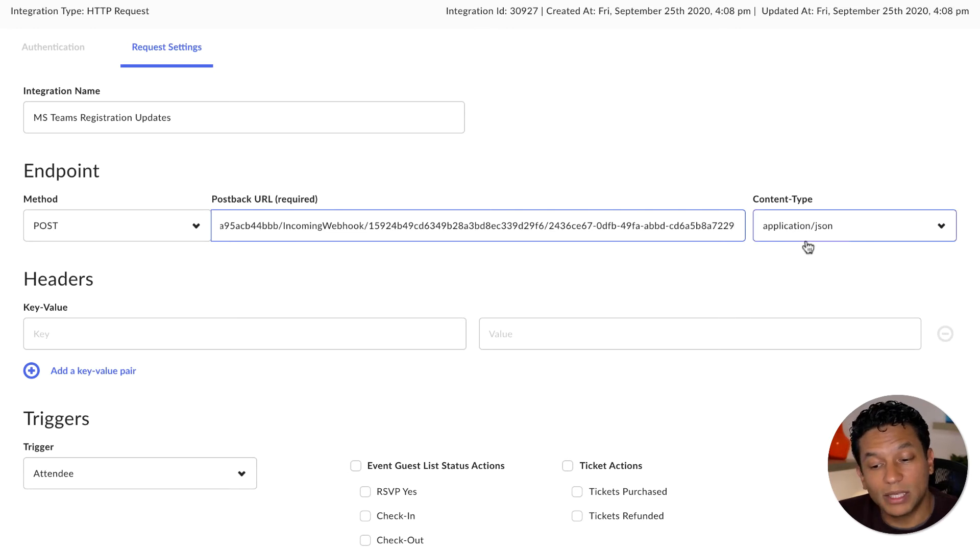
Enable the RSVP Yes and Check-In guest list status actions as attendee triggers for the integration.
scroll(809, 247, down, 2)
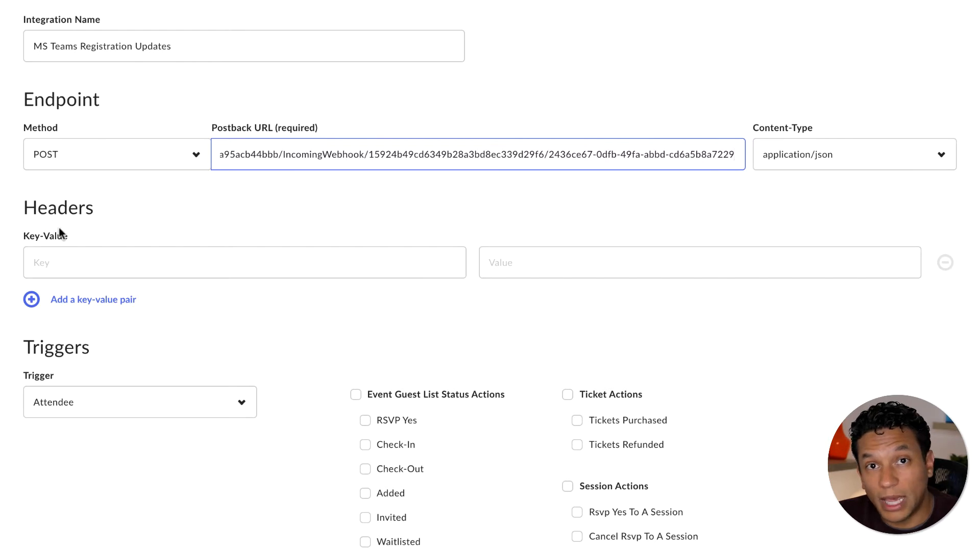
scroll(59, 230, down, 5)
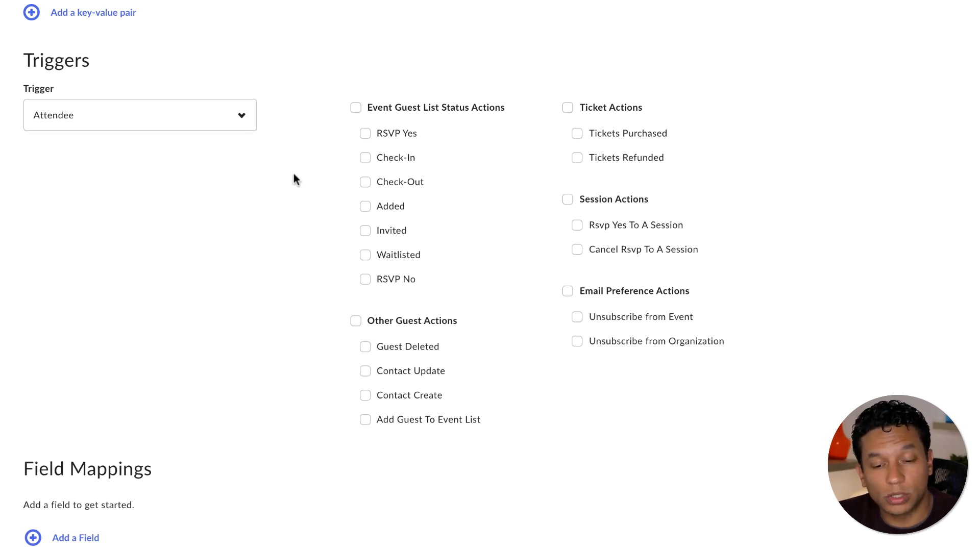
click(365, 134)
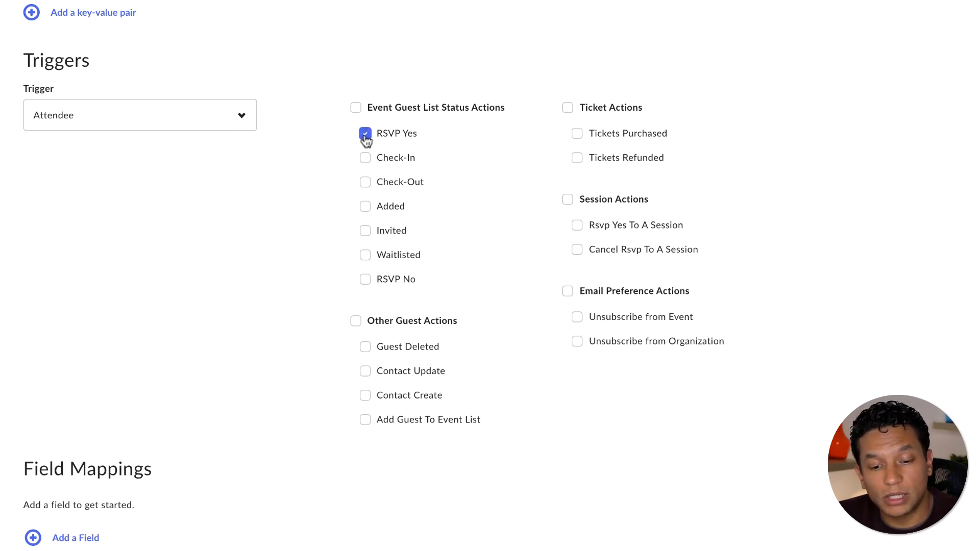
click(365, 159)
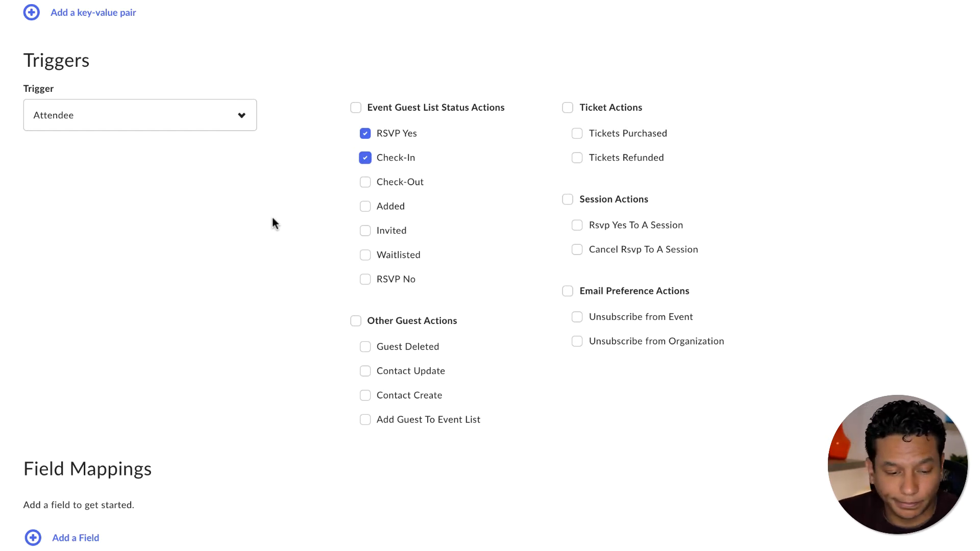
scroll(273, 221, down, 5)
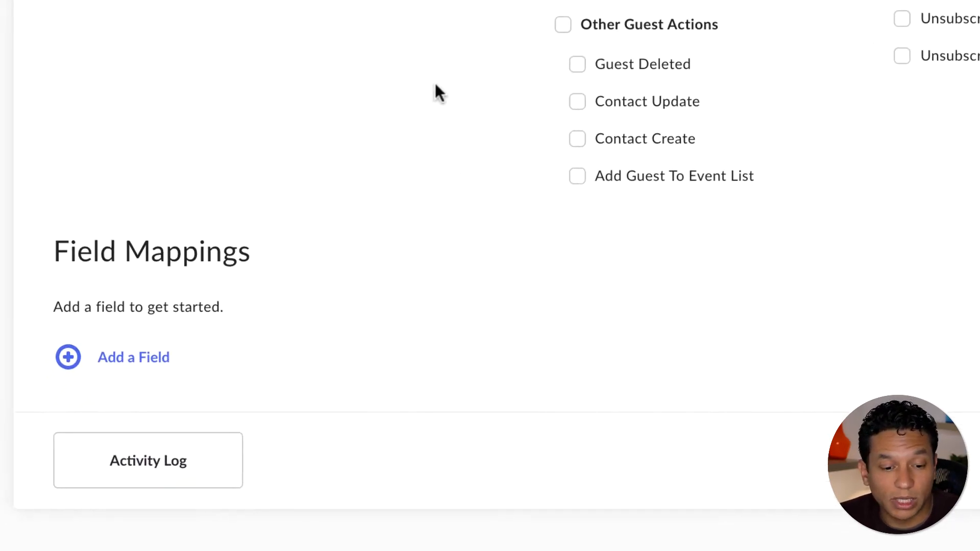
Add a field mapping to the HTTP Request integration and choose Custom as its Splash Object.
click(68, 357)
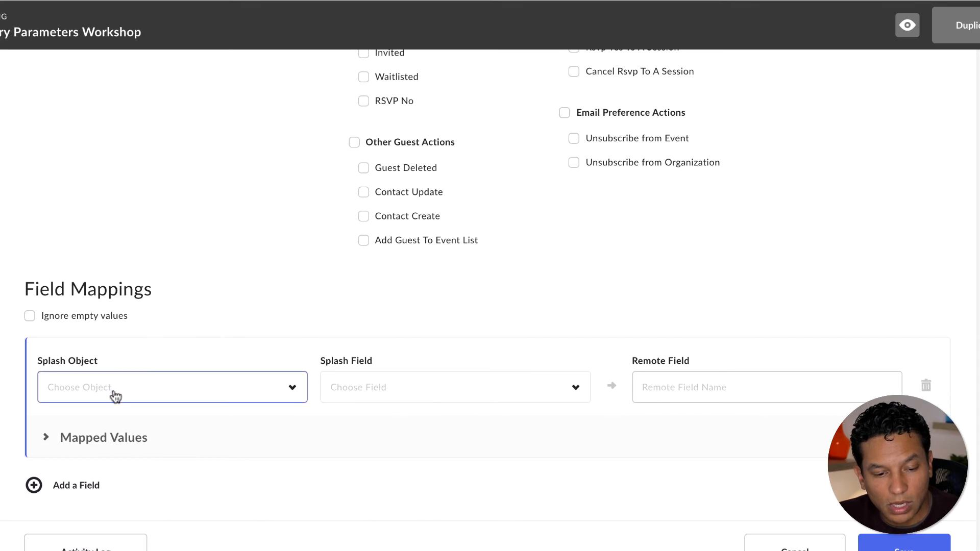
click(134, 394)
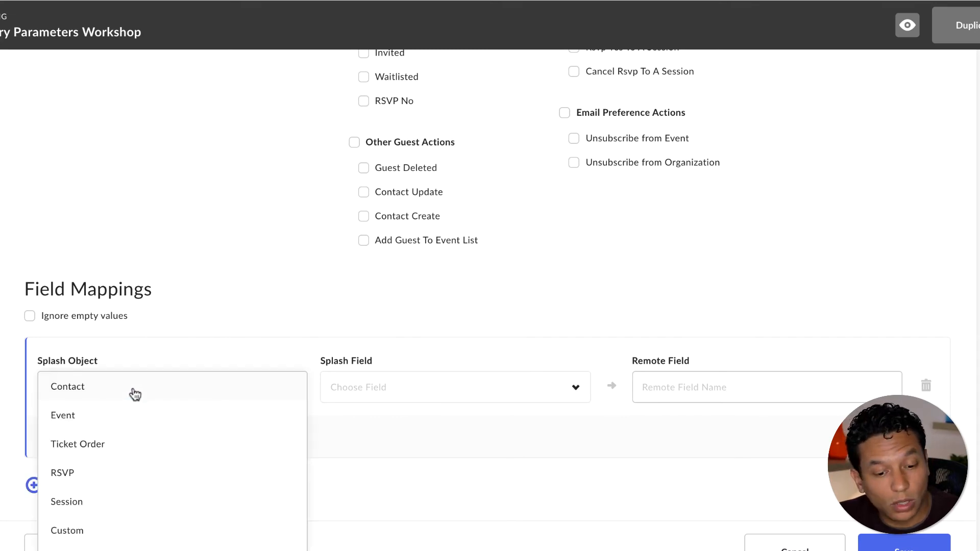
click(124, 530)
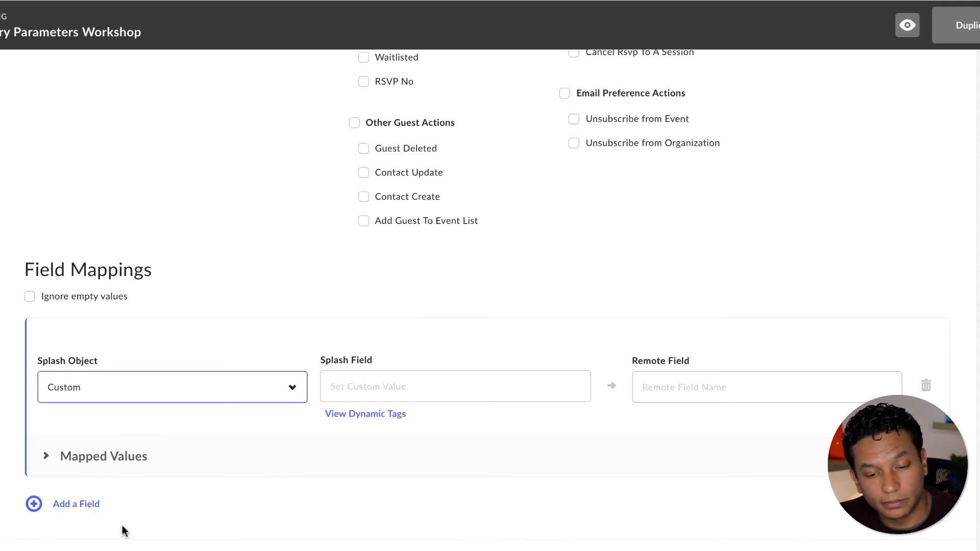
click(343, 388)
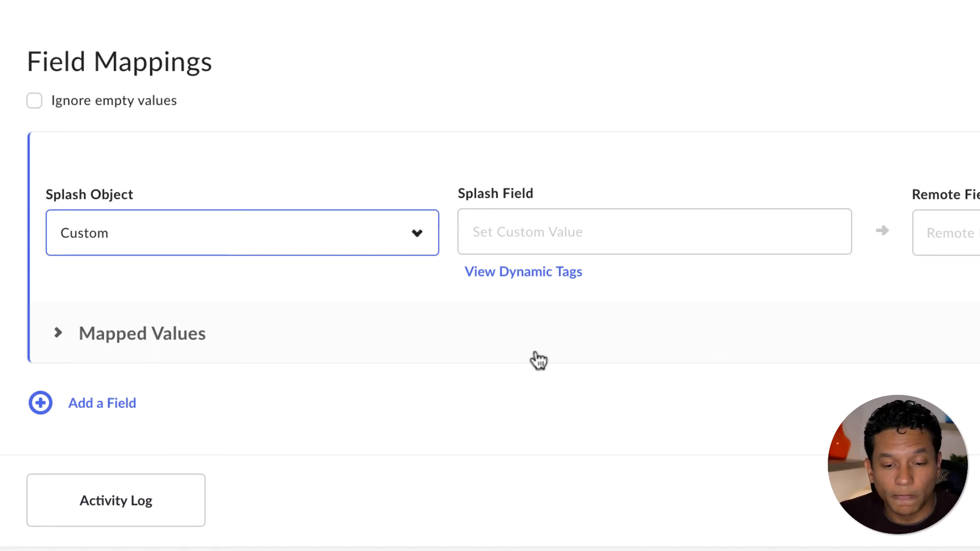
Start the mapping's custom Splash Field value with "Guest:" and look through the list of available dynamic tags.
click(516, 225)
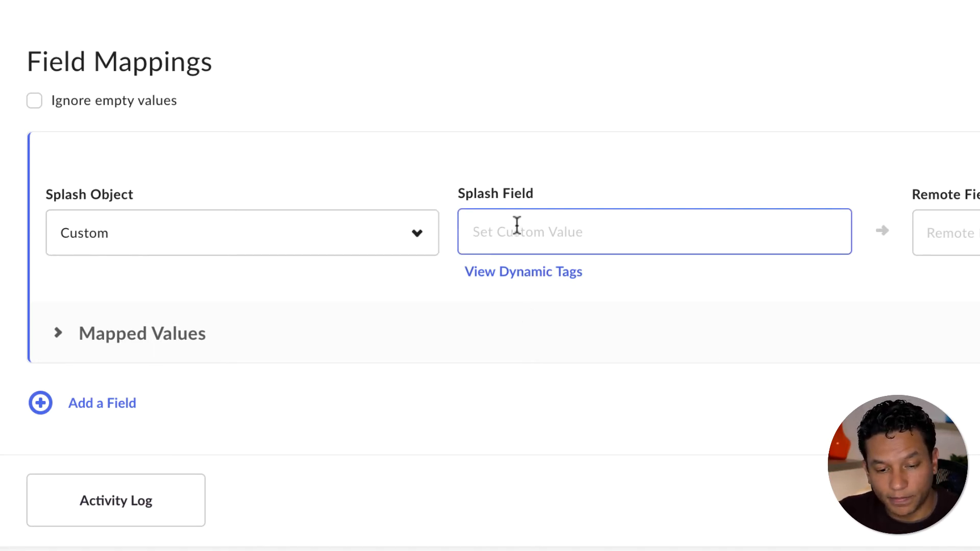
text(Guest:)
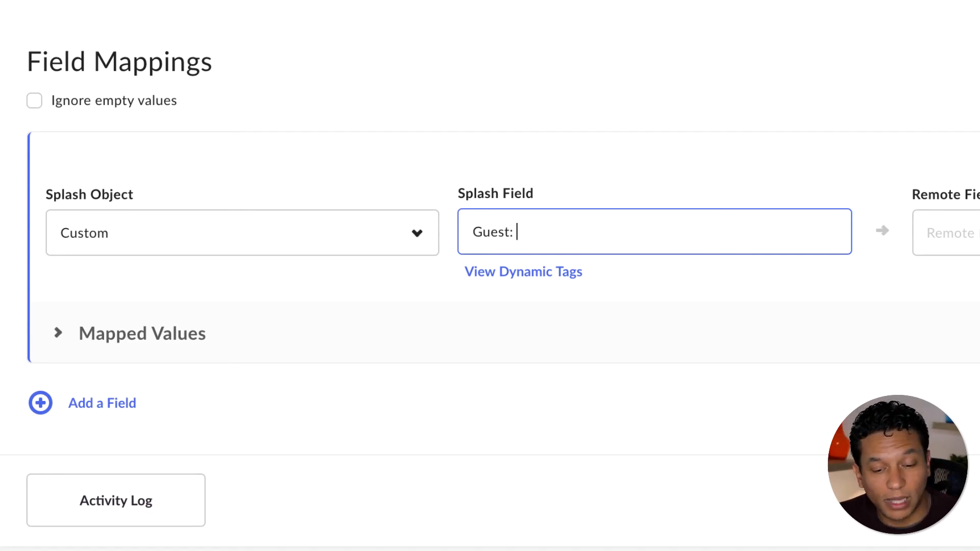
click(547, 282)
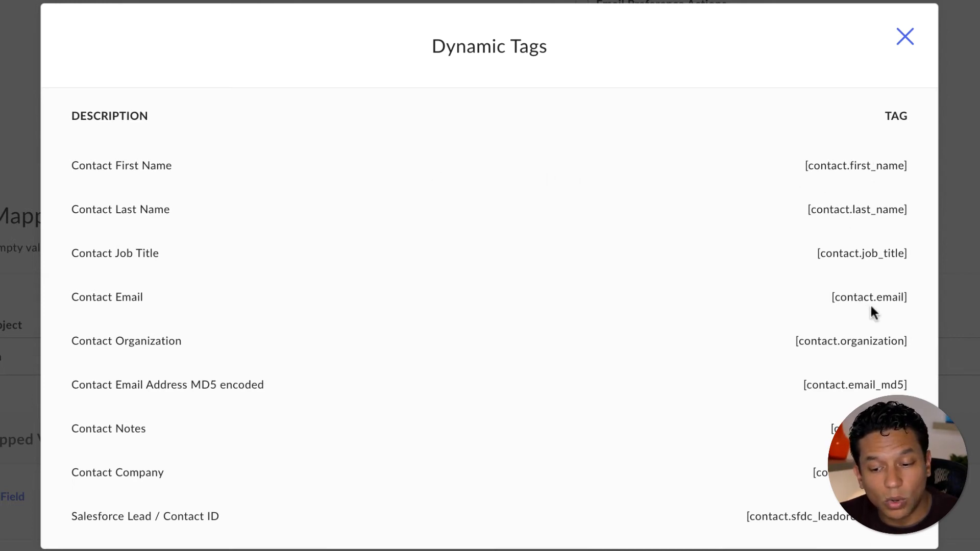
scroll(871, 306, down, 4)
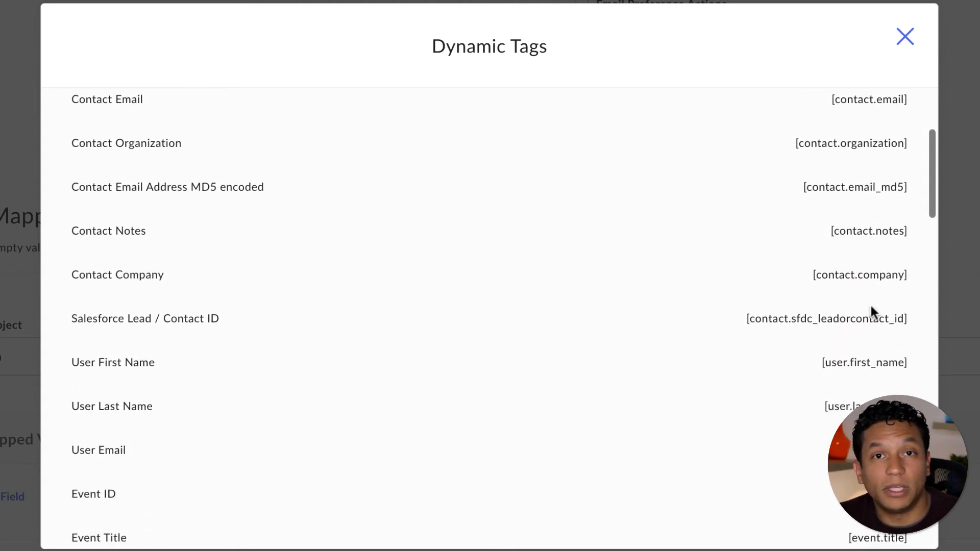
scroll(871, 306, down, 3)
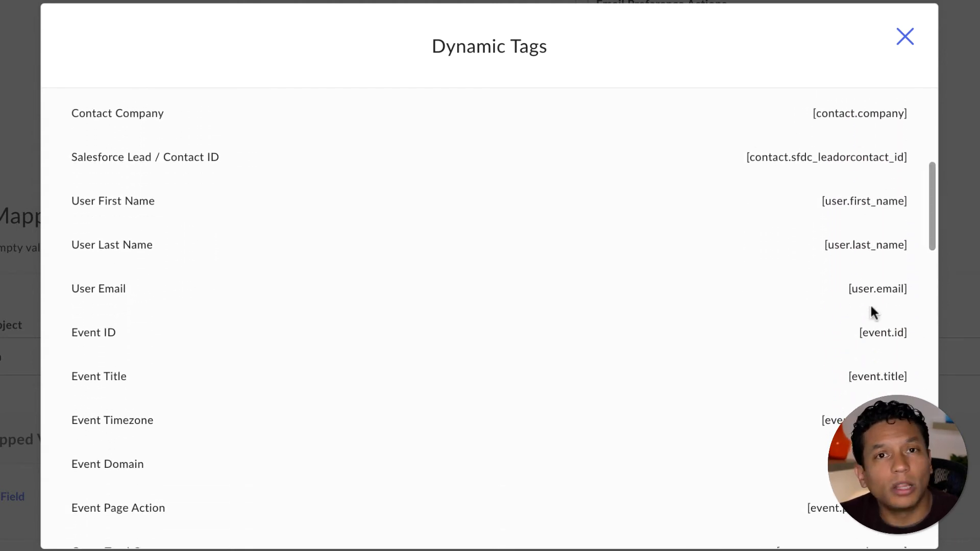
click(905, 38)
Append the first and last name tags so the custom value reads "Guest: [contact.first_name] [contact.last_name]".
click(403, 360)
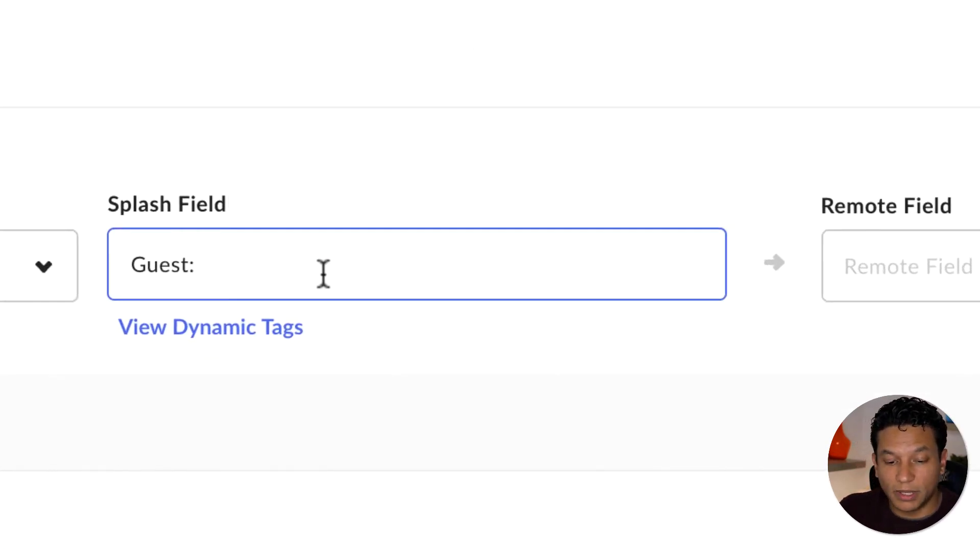
text([)
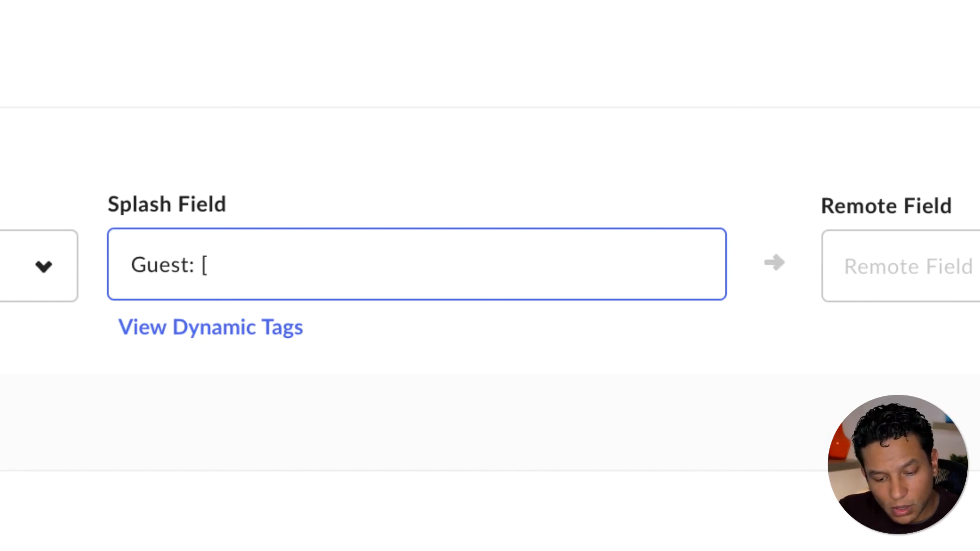
text(contact.)
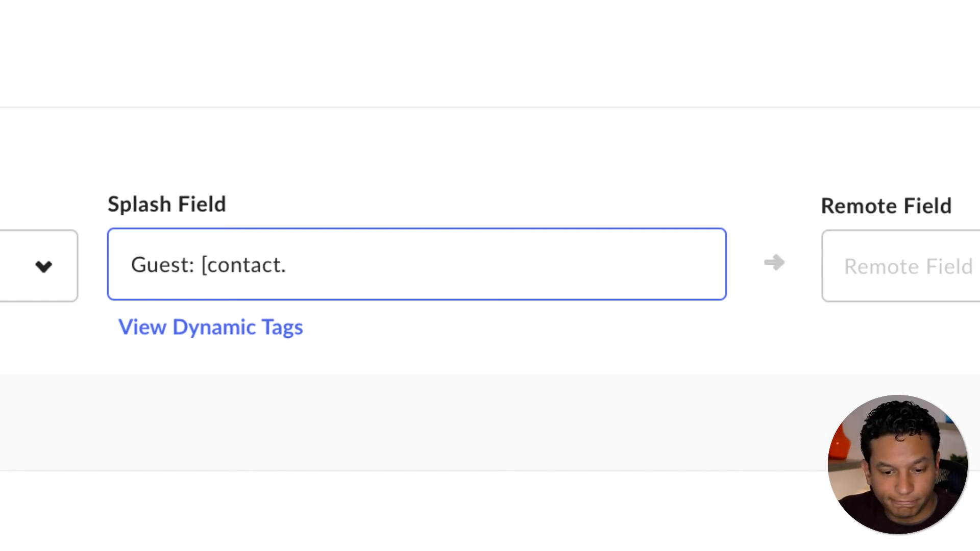
text(first_name)
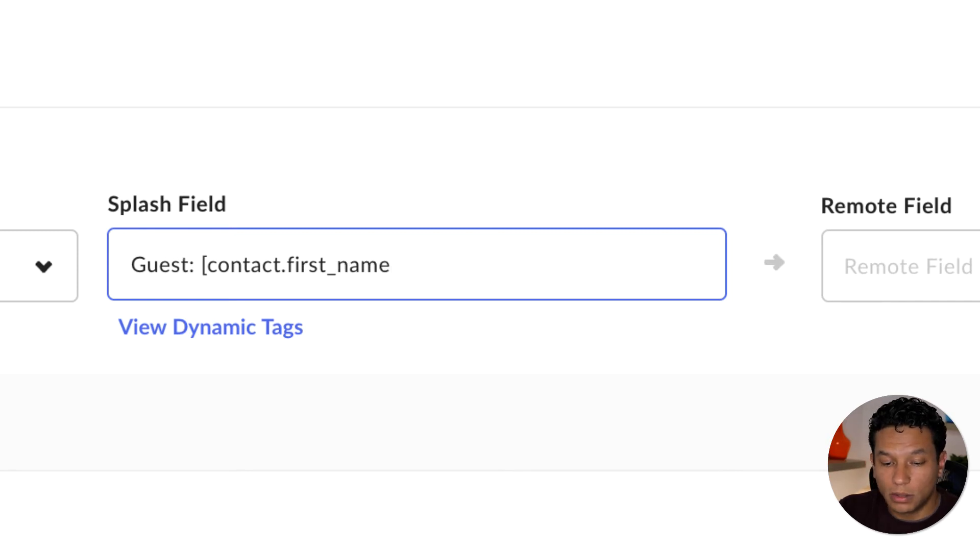
text(] [)
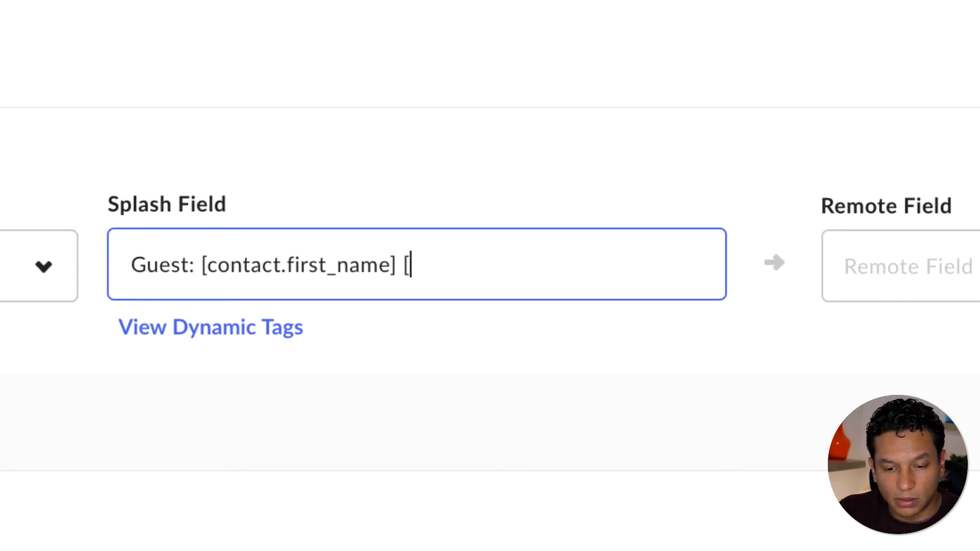
text(contac)
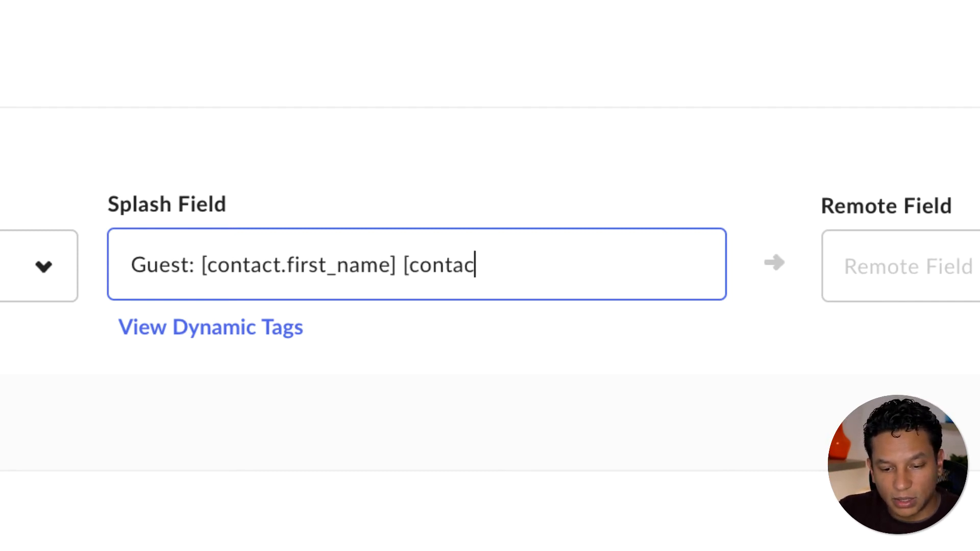
text(t.last)
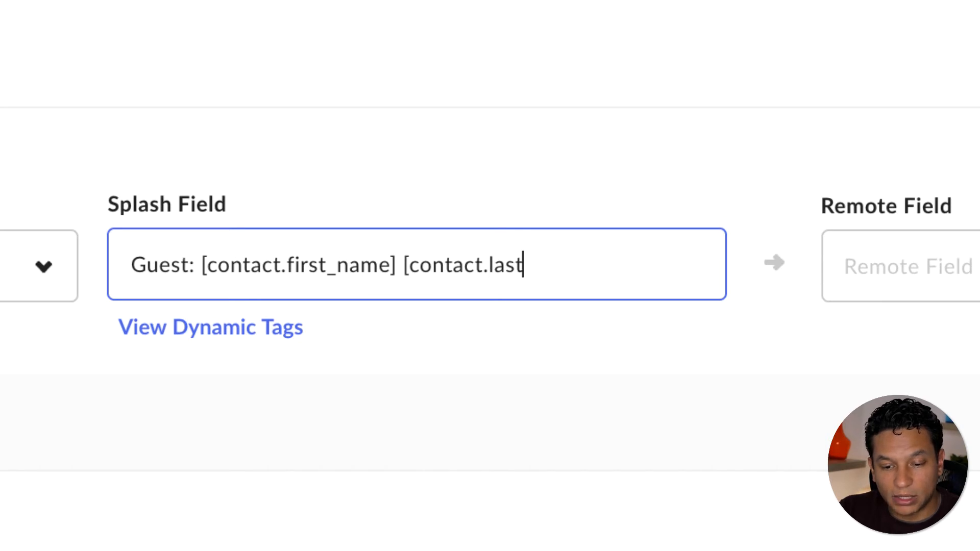
text(_name])
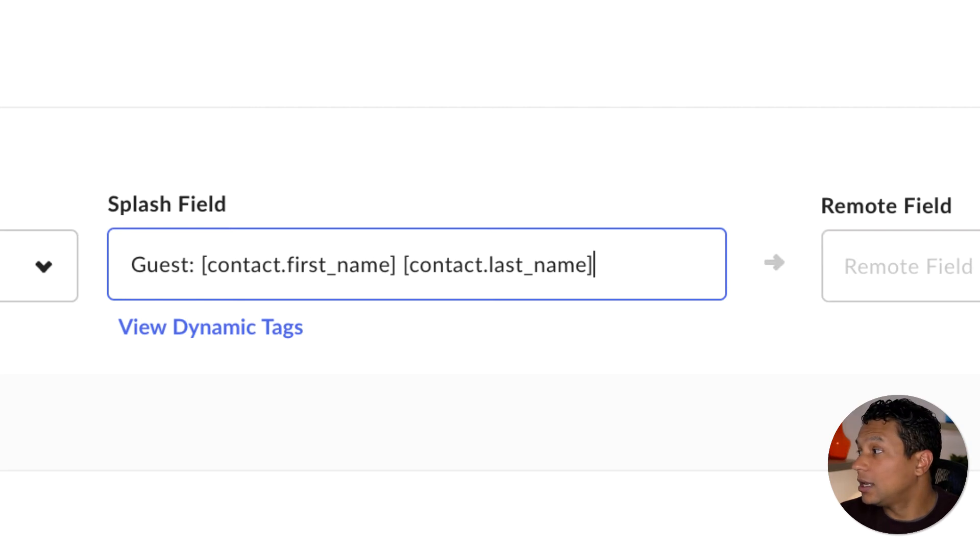
key(Tab)
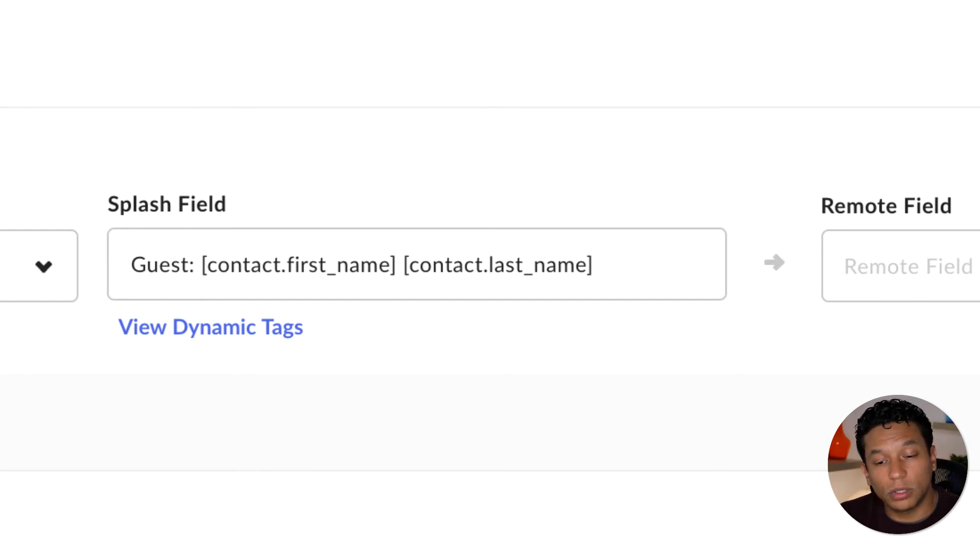
Replace the custom value with the message template beginning "**Name:** [contact.first_name] [contact.last_name] **|" and set the Remote Field to "text".
triple_click(324, 254)
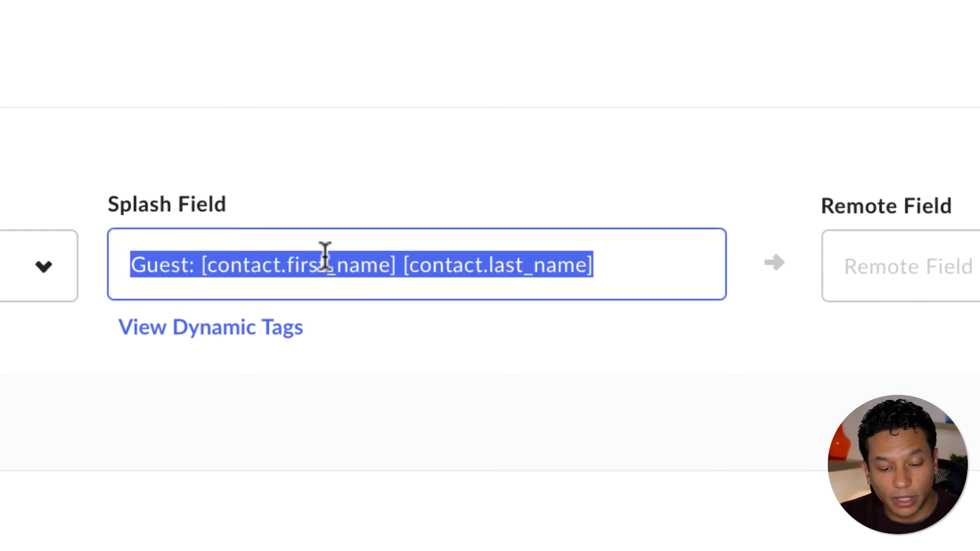
text(https://app.splashthat.com/events/[event.domain]/guests)
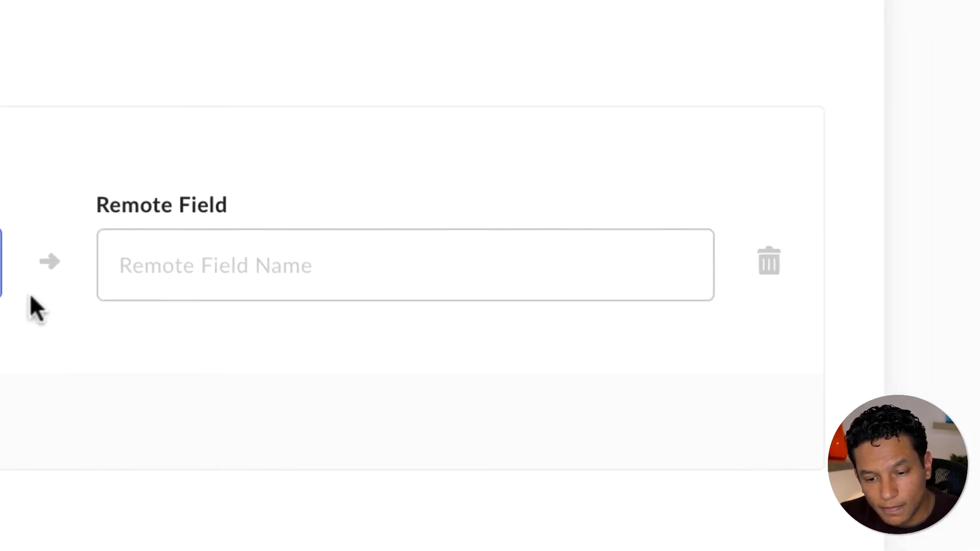
click(851, 265)
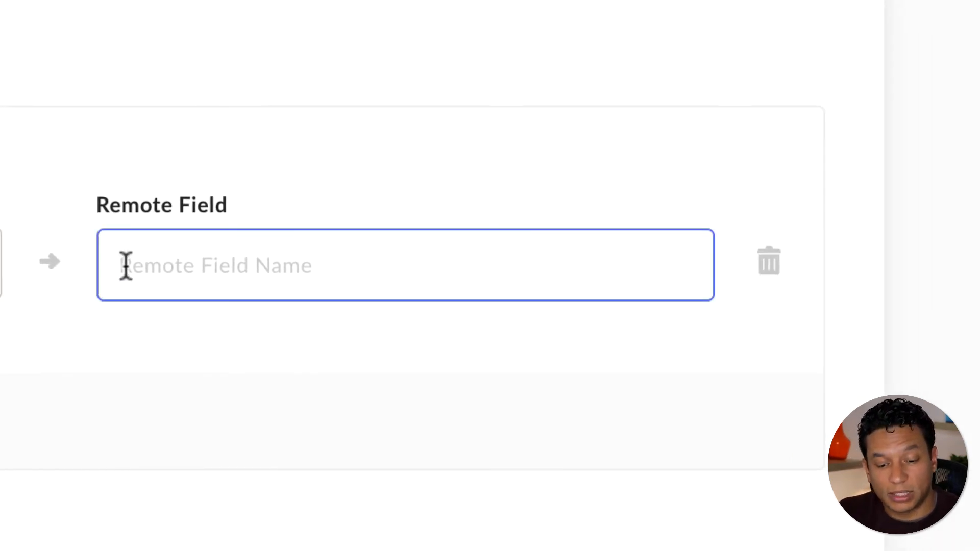
text(text)
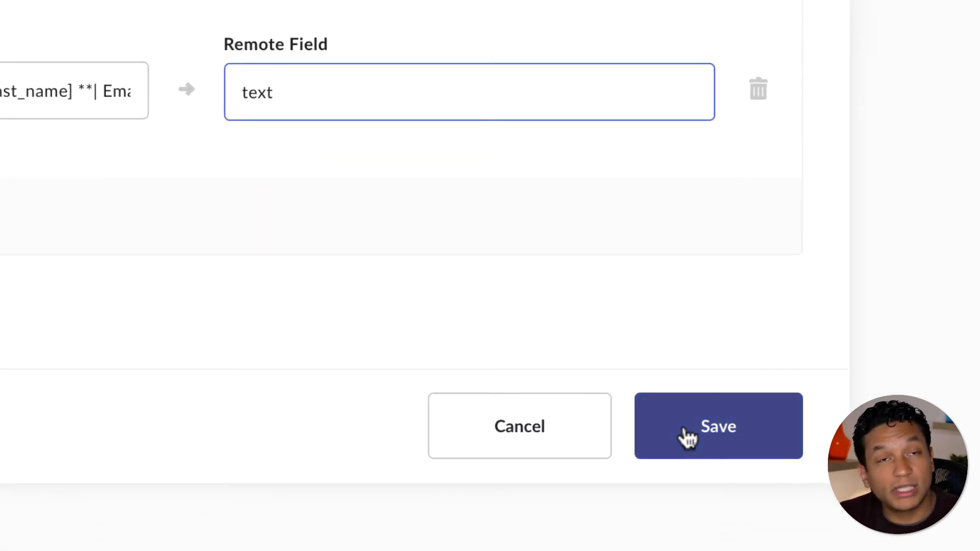
Save the integration settings and switch on the MS Teams Registration Updates integration.
click(682, 463)
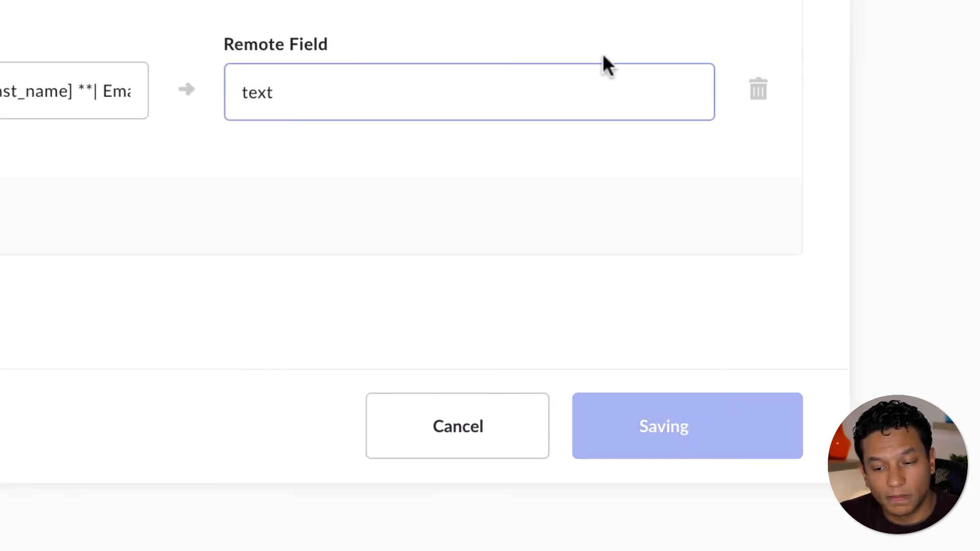
scroll(602, 48, up, 4)
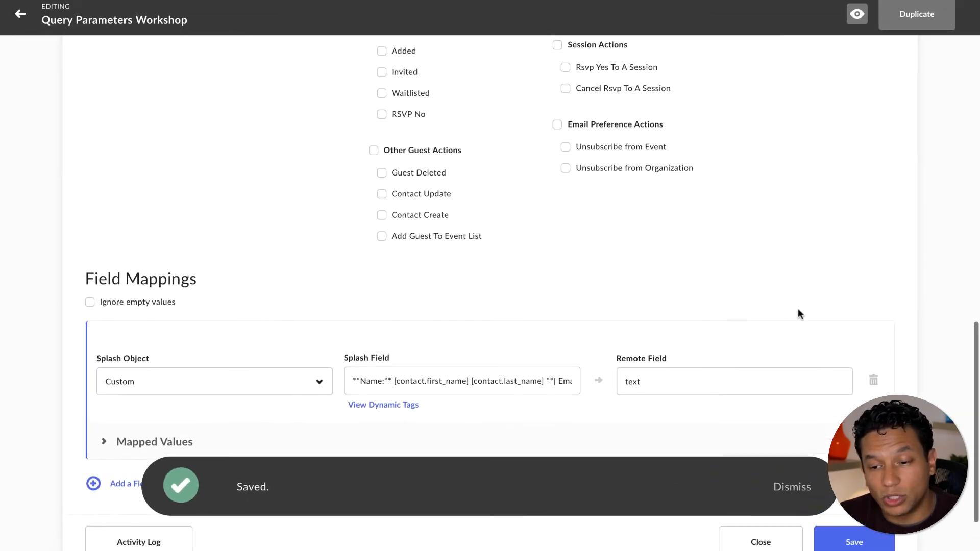
scroll(797, 308, up, 8)
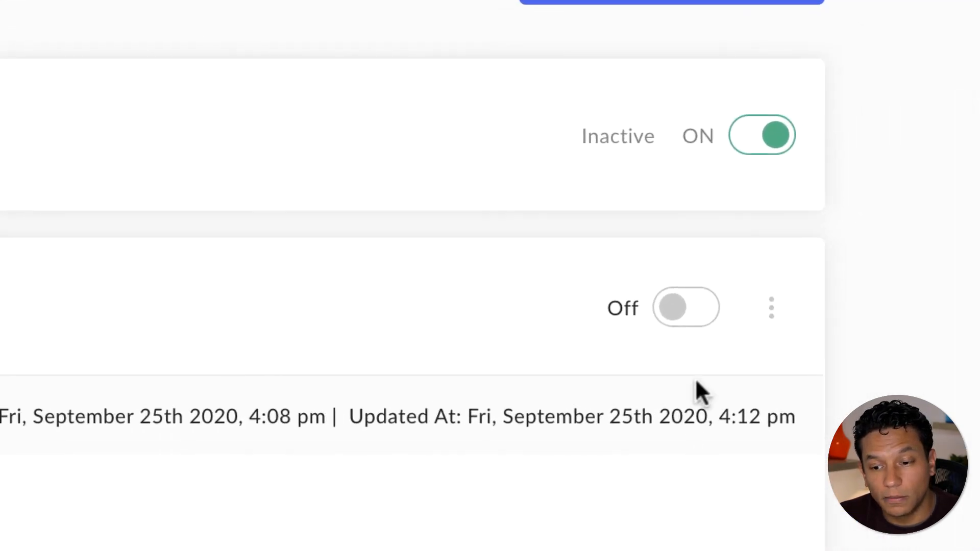
click(682, 311)
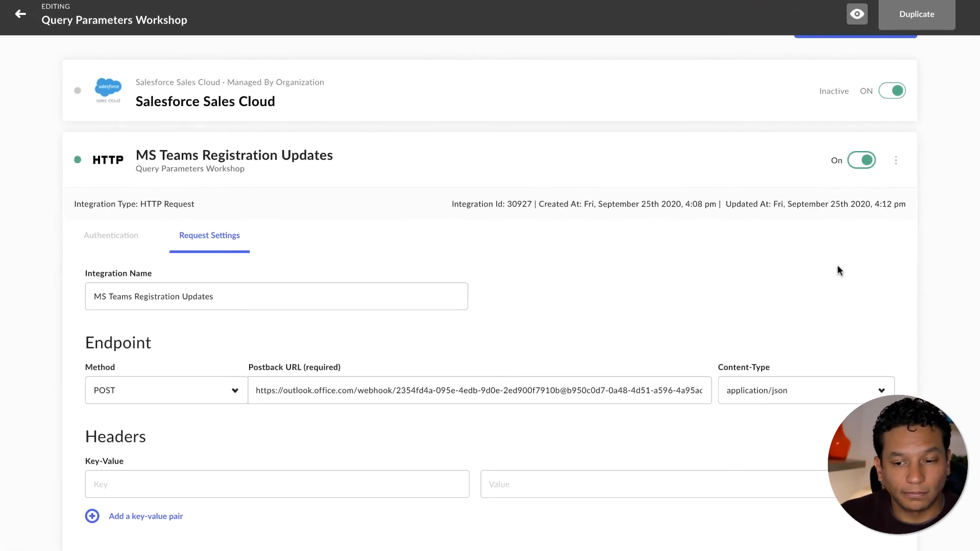
Switch to Microsoft Teams and close the Connectors dialog for the Demo Workshop Event channel.
scroll(658, 273, down, 2)
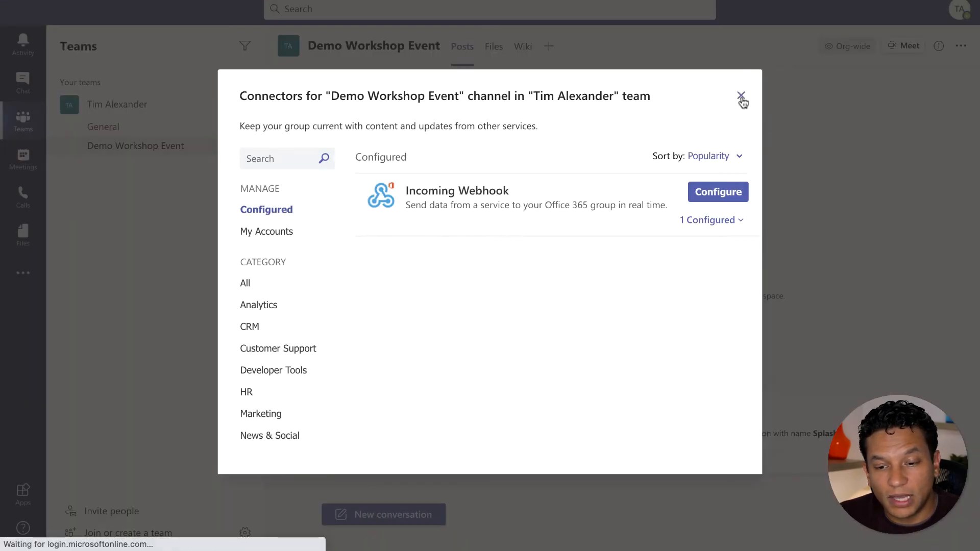
click(741, 97)
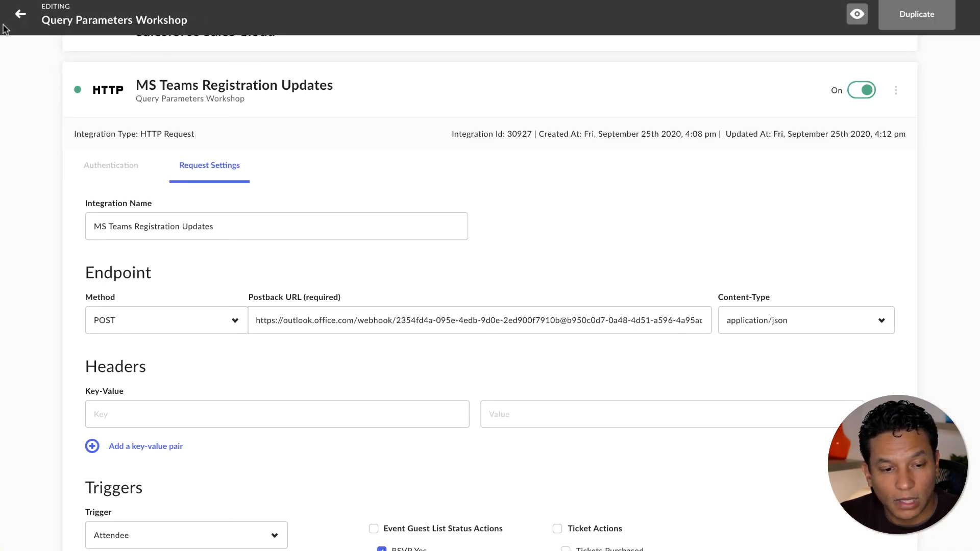
Switch back to Splash, open the event's guest list and change the fourth guest's status to Attending without sending a confirmation email.
click(19, 14)
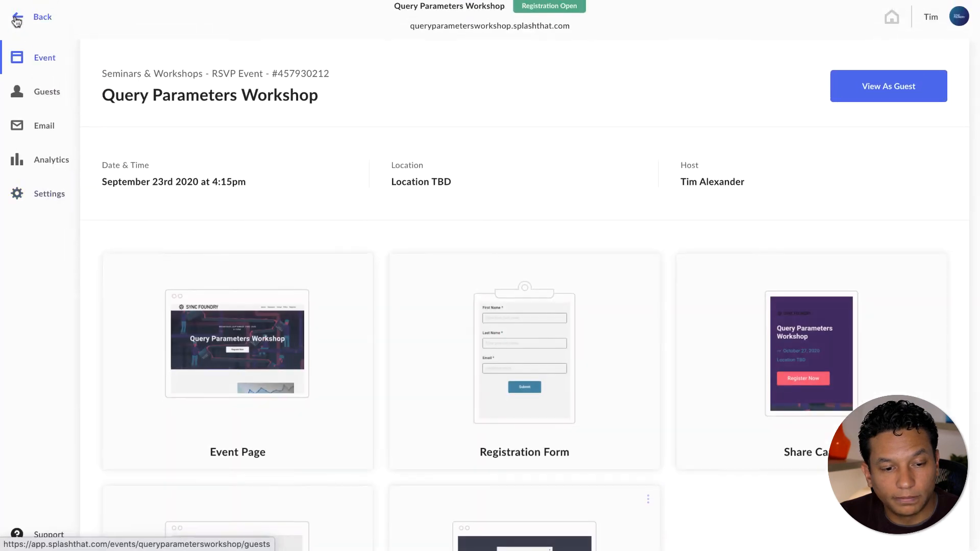
click(26, 97)
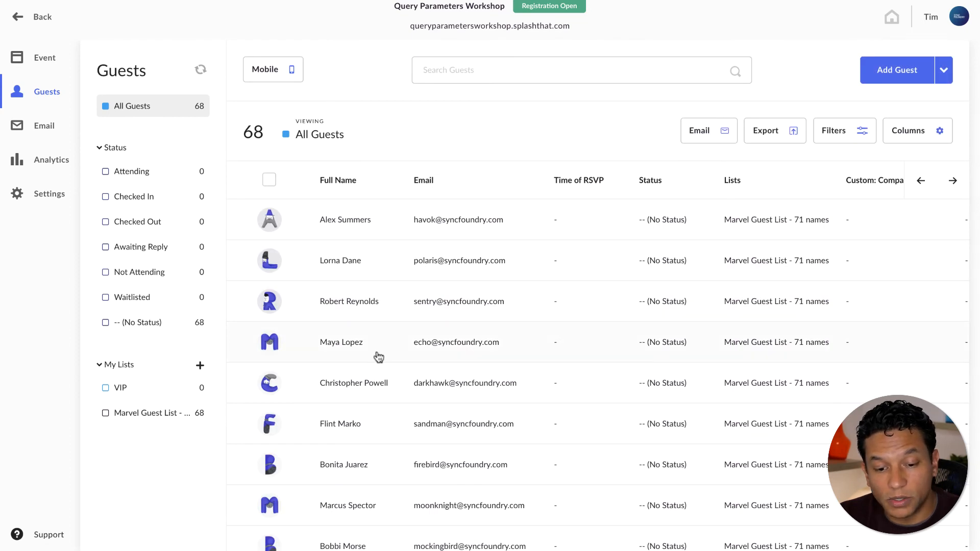
mouse_move(260, 343)
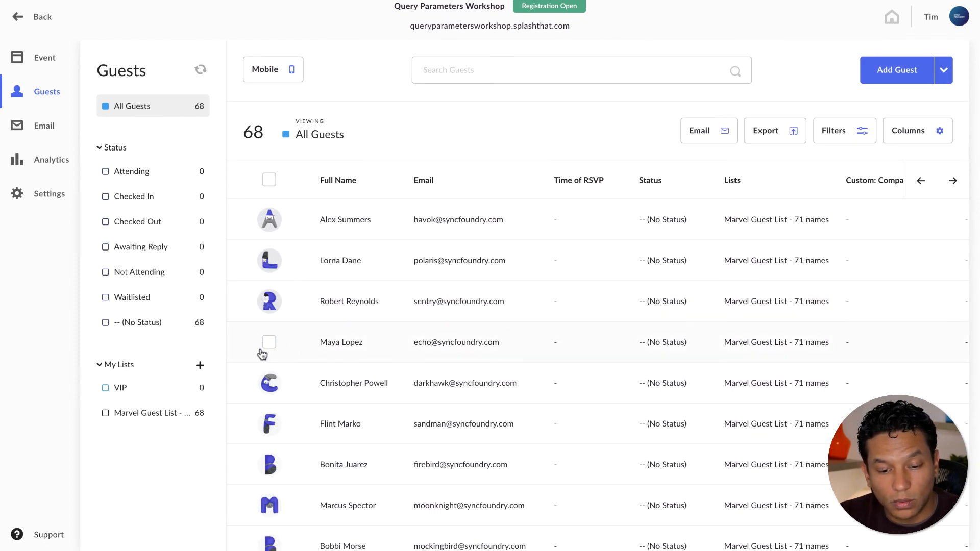
click(269, 341)
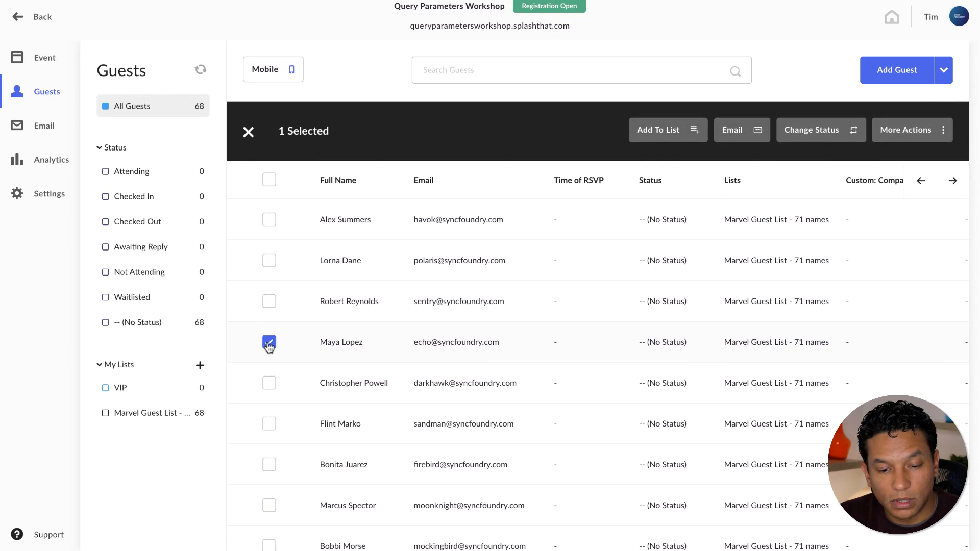
click(807, 134)
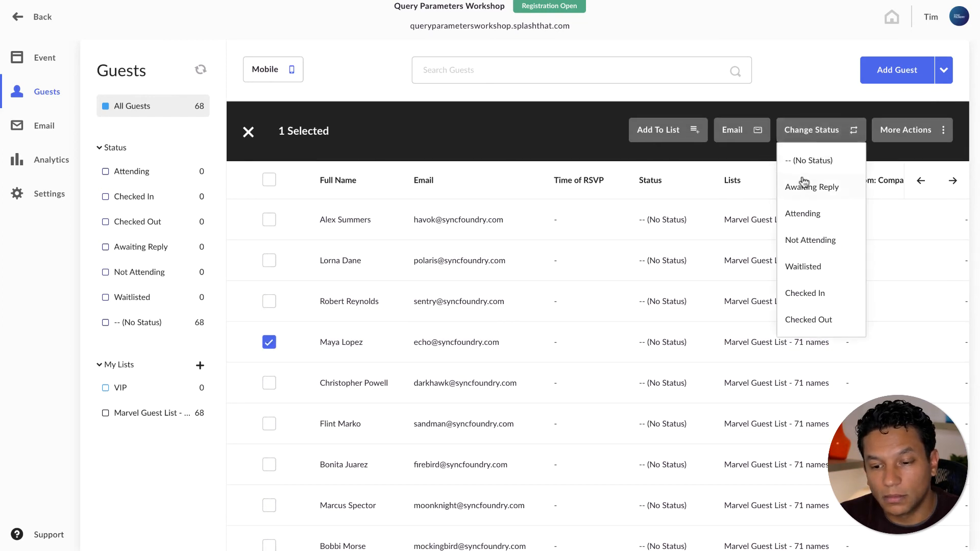
click(804, 215)
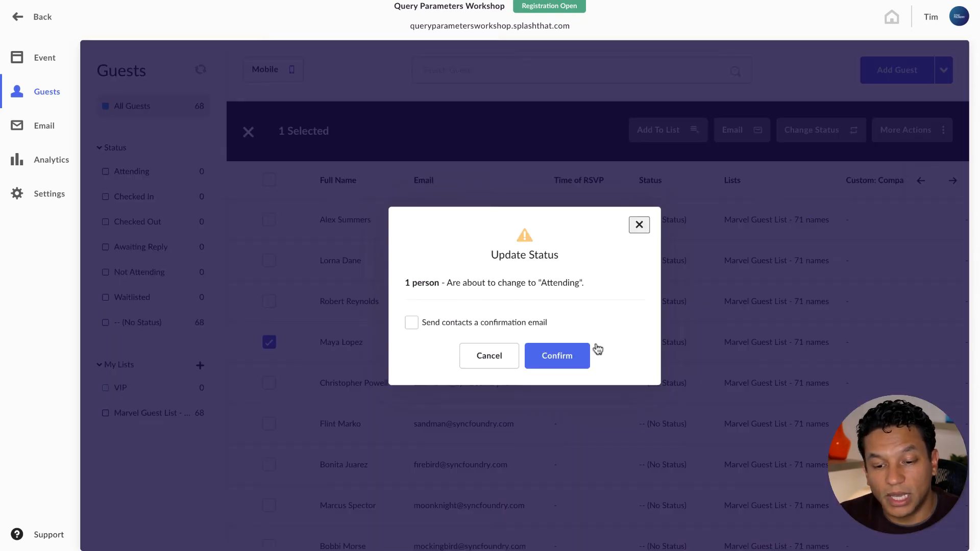
click(559, 357)
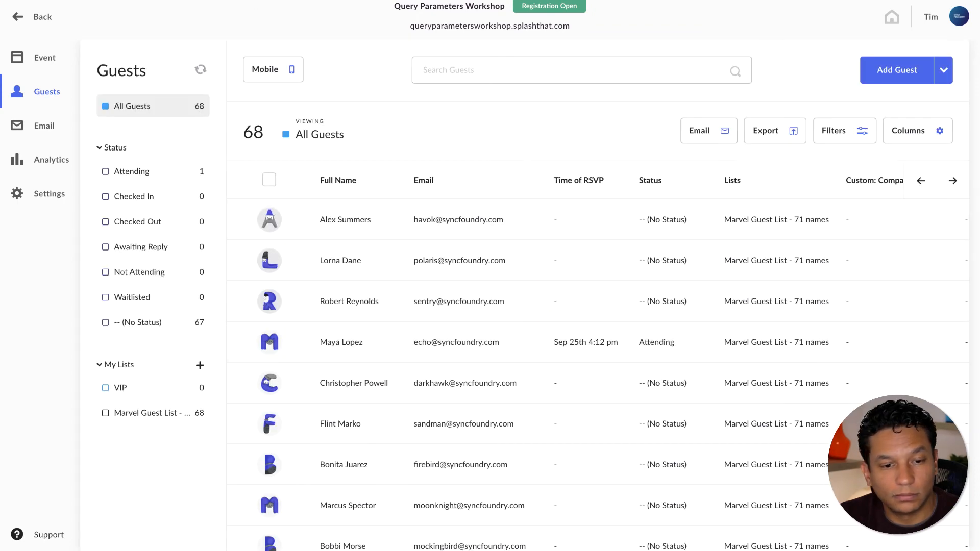
Switch to Microsoft Teams, open the guest list linked in the RSVP notification, and close the duplicate Splash browser tab.
key(ctrl+Tab)
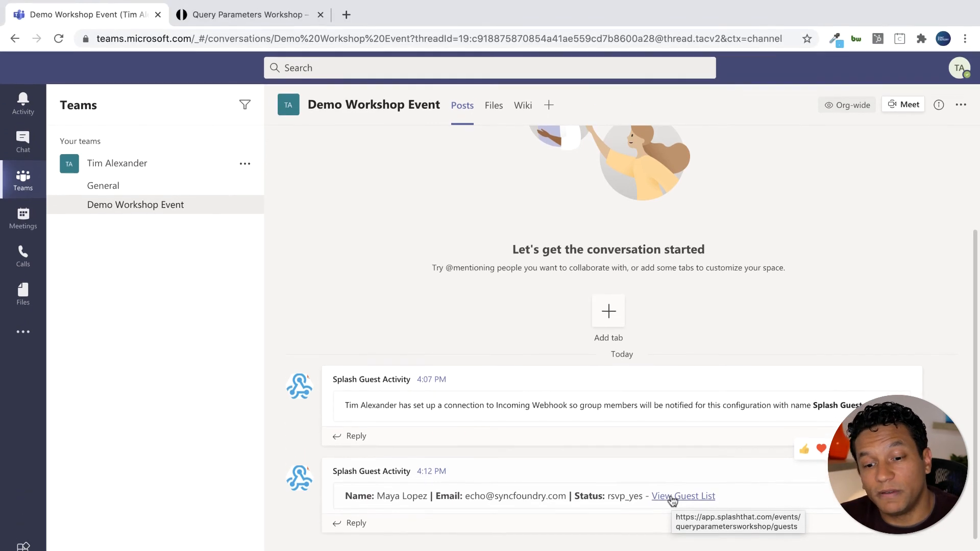
click(673, 503)
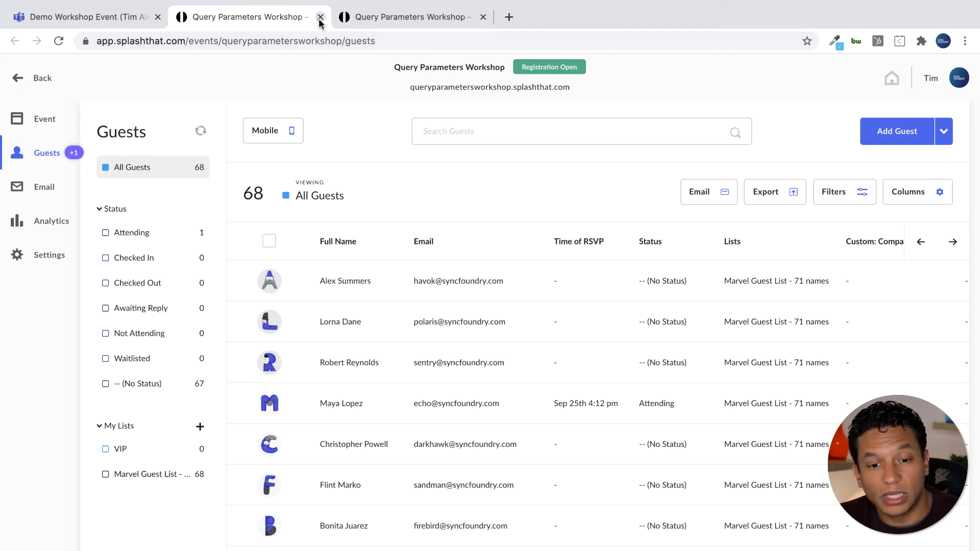
click(483, 17)
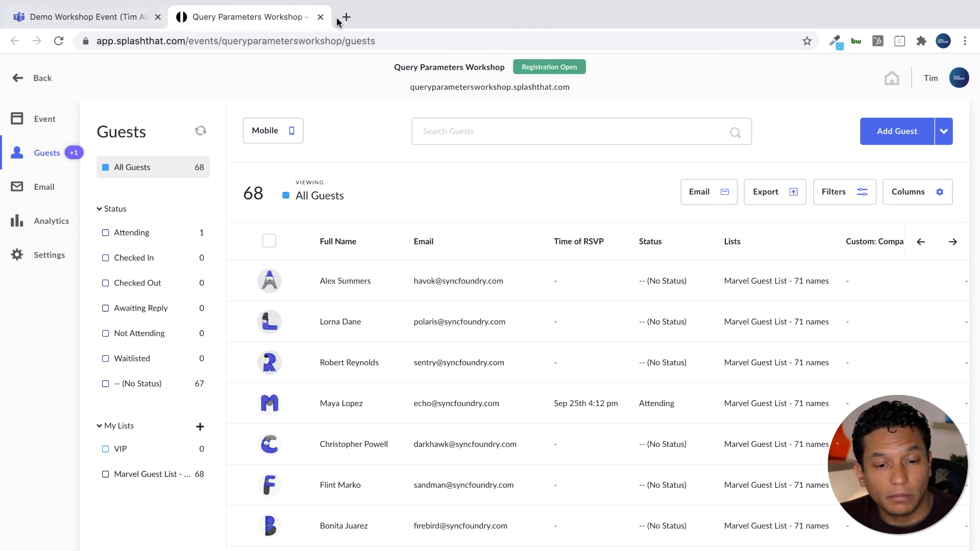
Change the sixth guest's status to Checked In in the Splash guest list.
click(269, 485)
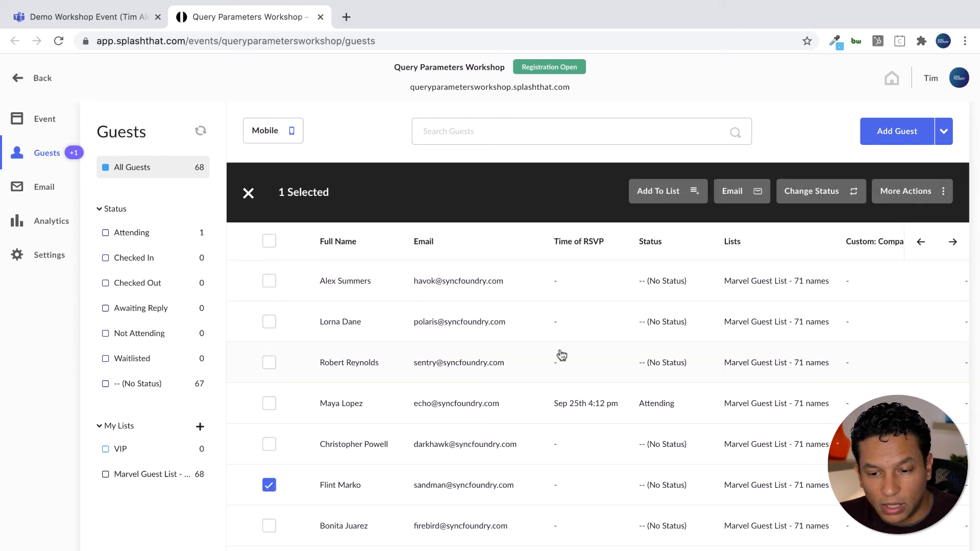
click(806, 194)
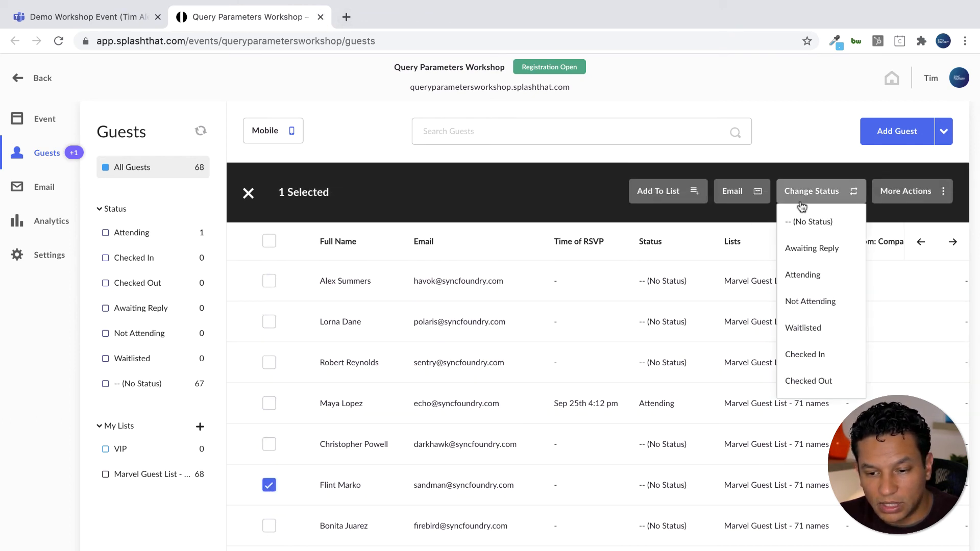
click(795, 350)
click(564, 425)
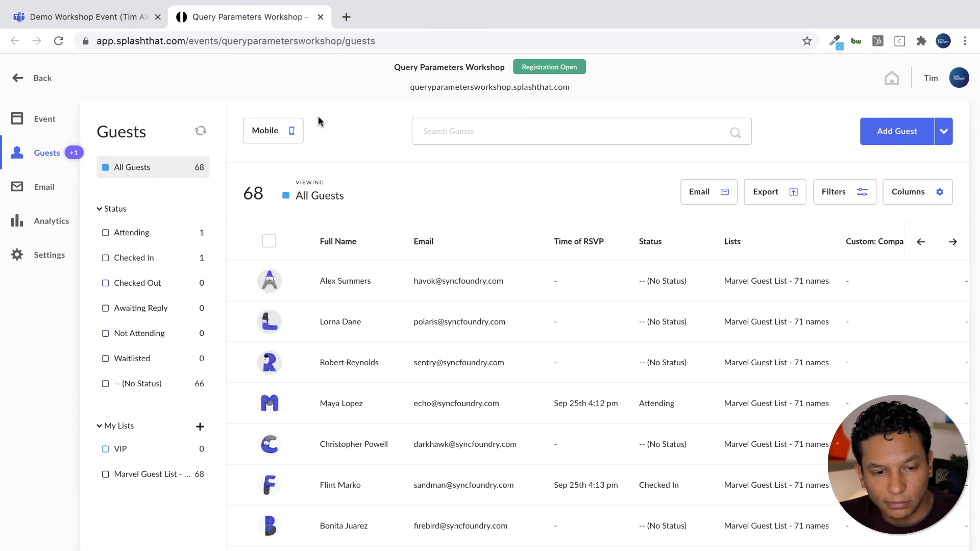
Return to the Demo Workshop Event channel in Teams, close the Splash tab, and open the guest list linked in the check-in notification.
click(114, 17)
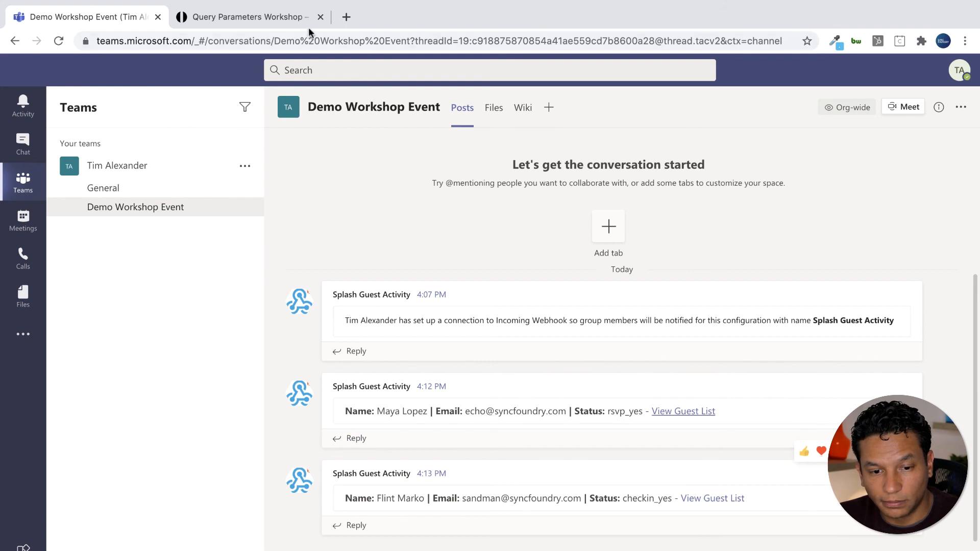
click(320, 17)
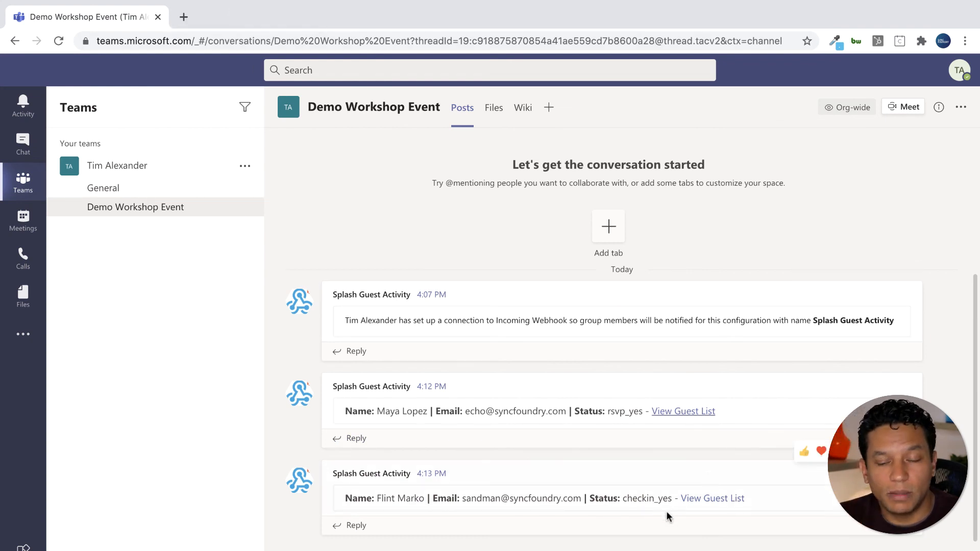
click(699, 505)
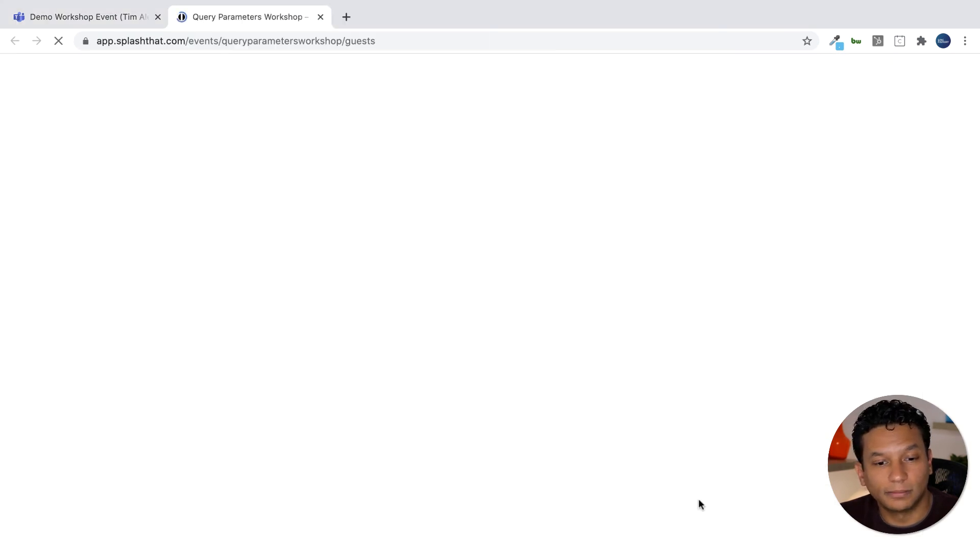